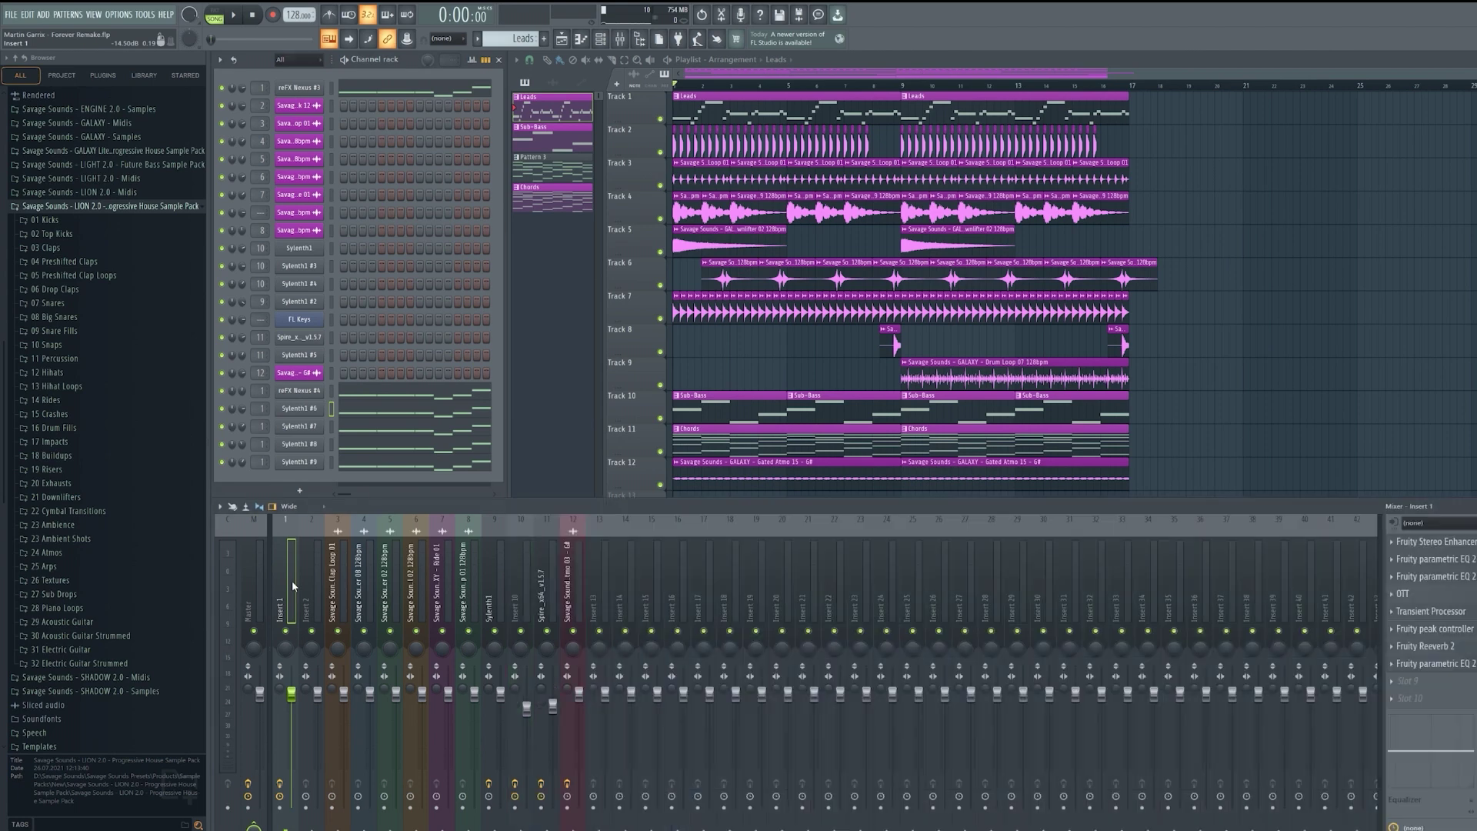
# - Solo the Sylenth1 #6 lead channel and open its synth window, nudging it into place
pyautogui.rightClick(221, 409)
pyautogui.click(253, 417)
pyautogui.click(297, 409)
pyautogui.moveTo(686, 140); pyautogui.dragTo(707, 123)
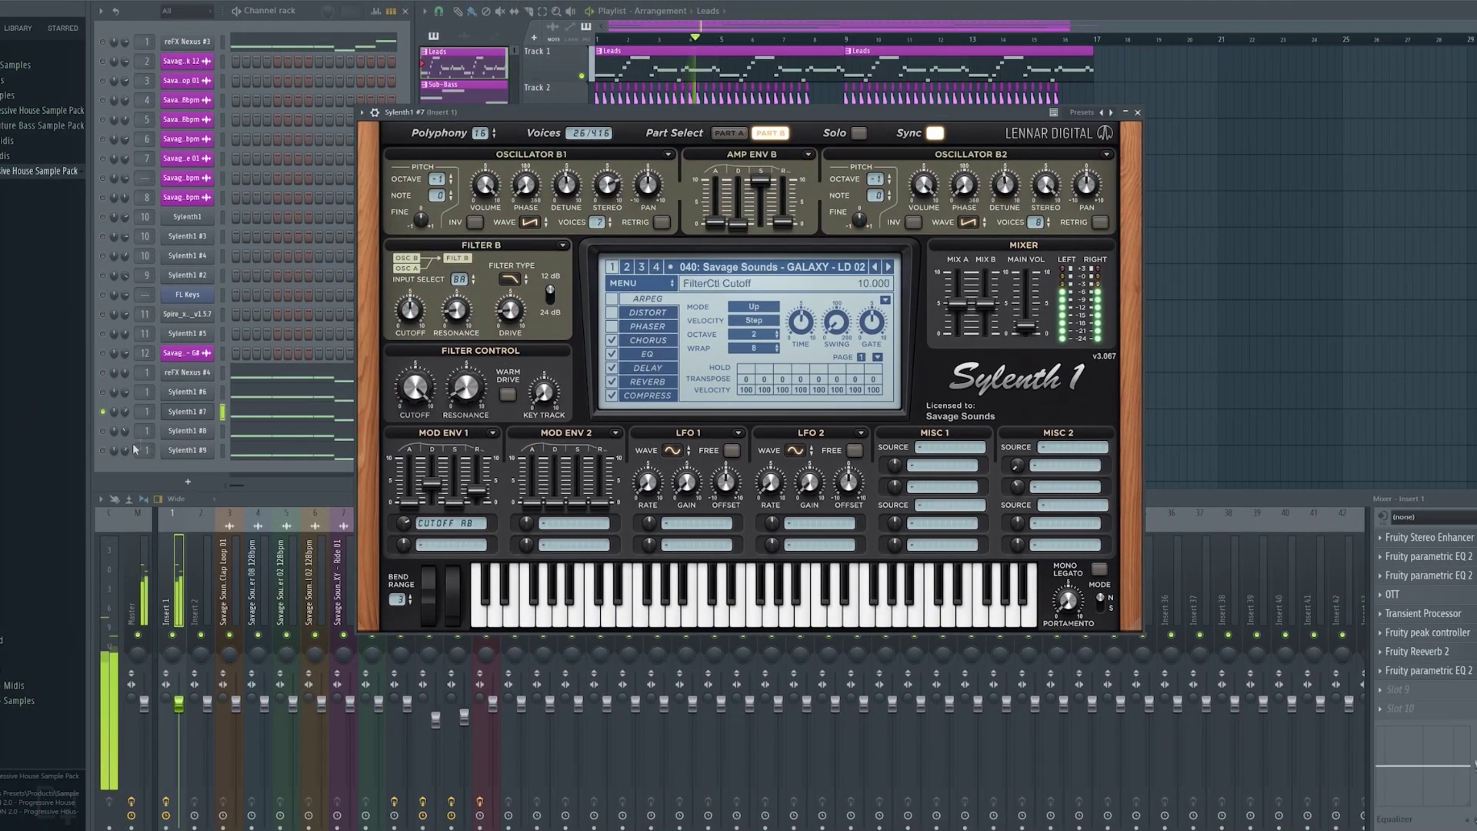
# - Open the Sylenth1 #8, Sylenth1 #9 and Nexus #4 lead patches in turn for review
pyautogui.click(107, 433)
pyautogui.click(209, 431)
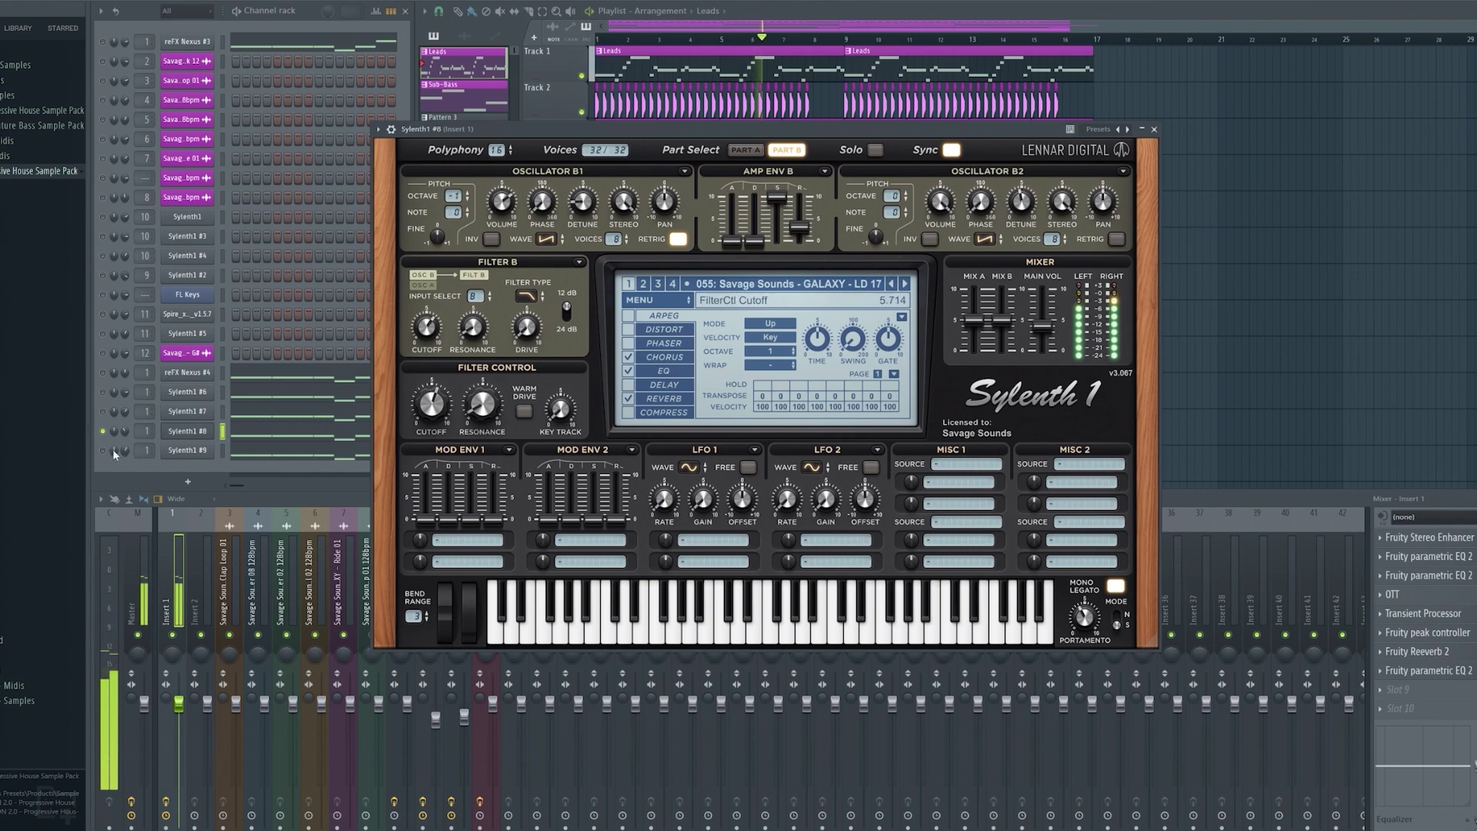
pyautogui.click(187, 451)
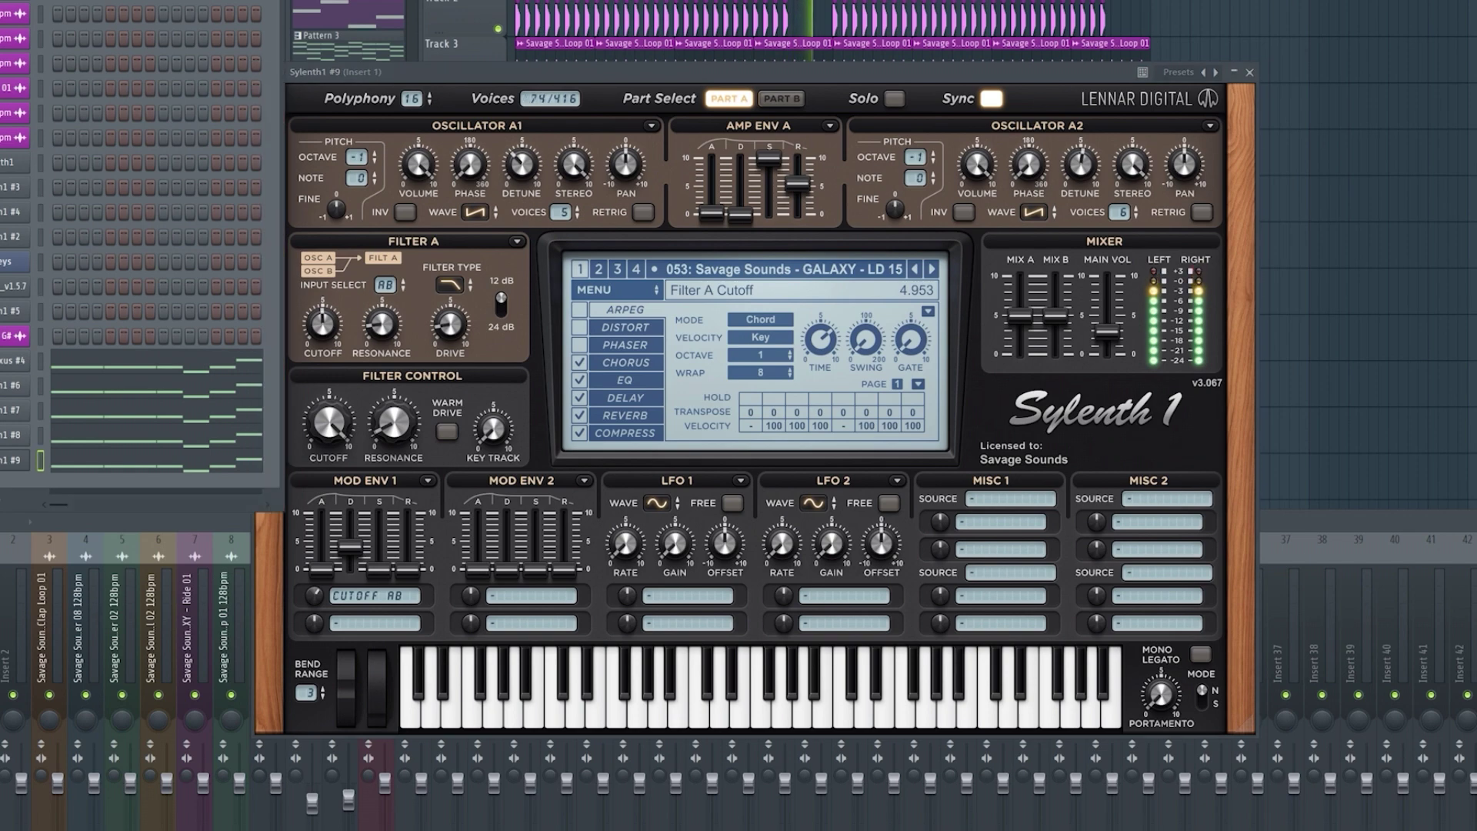
pyautogui.click(16, 360)
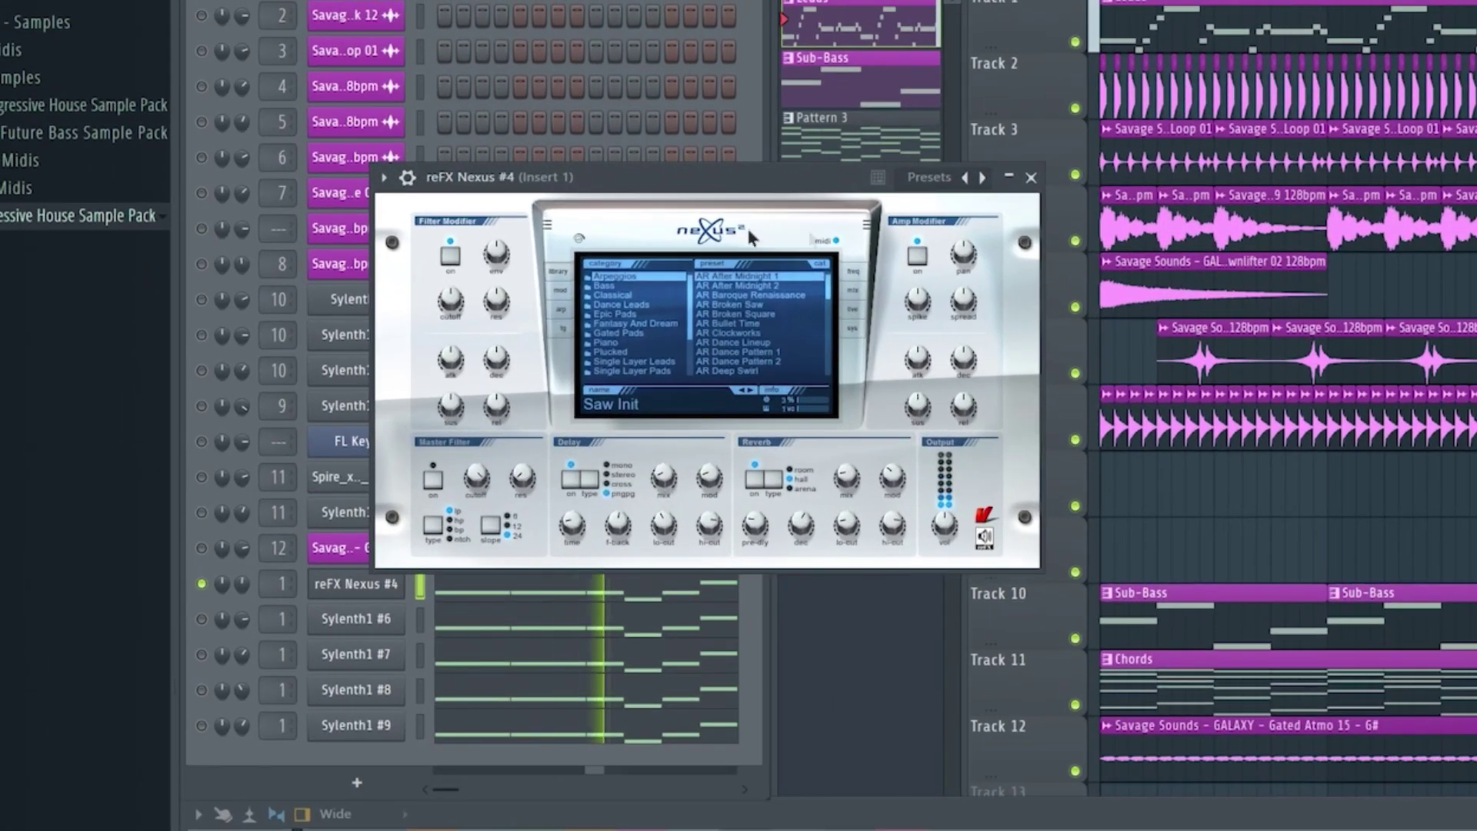
pyautogui.click(206, 585)
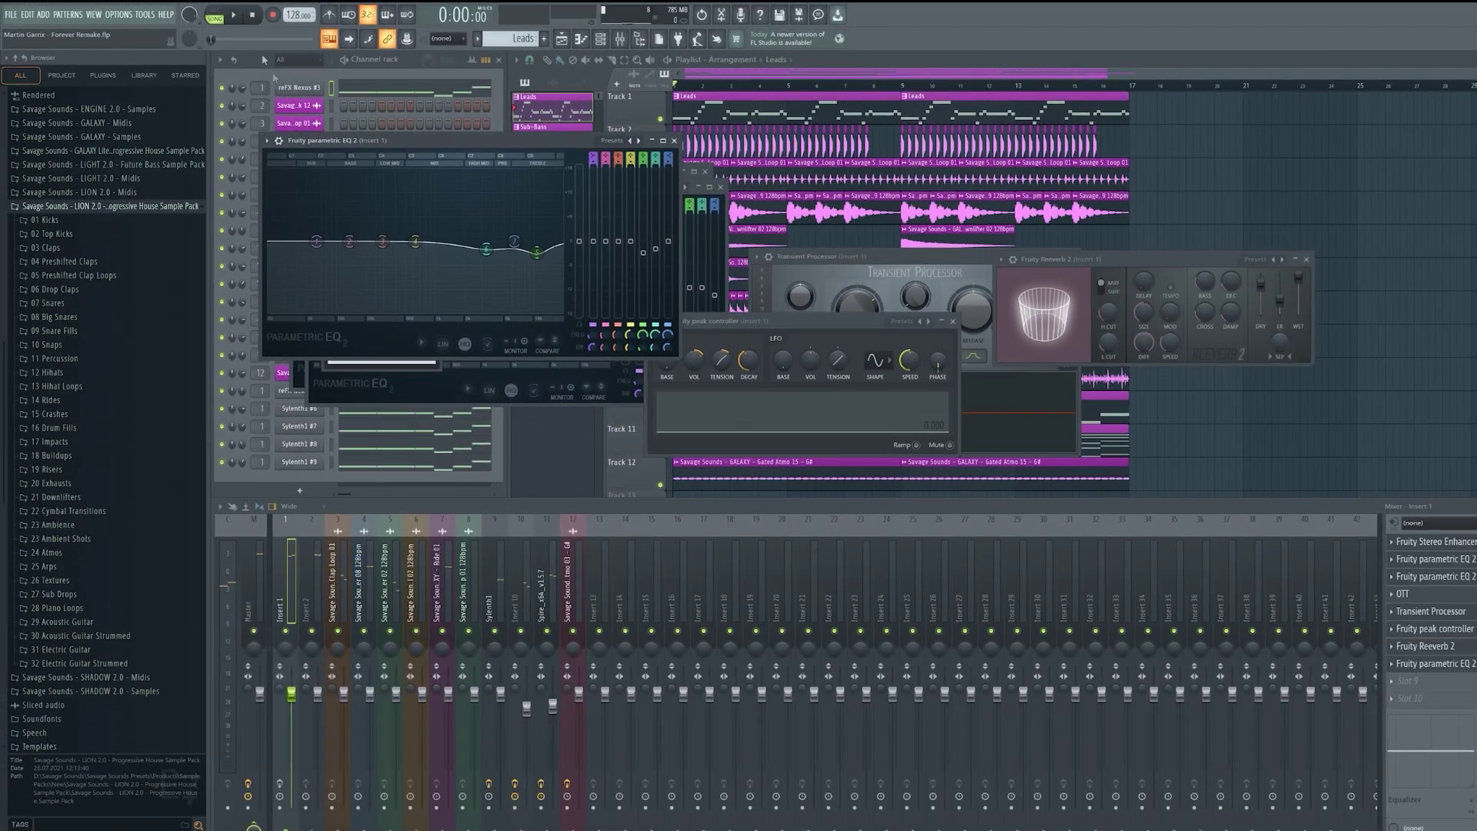
# - Start pattern playback to hear the lead through its insert 1 effect chain
pyautogui.press('l')
pyautogui.press('space')
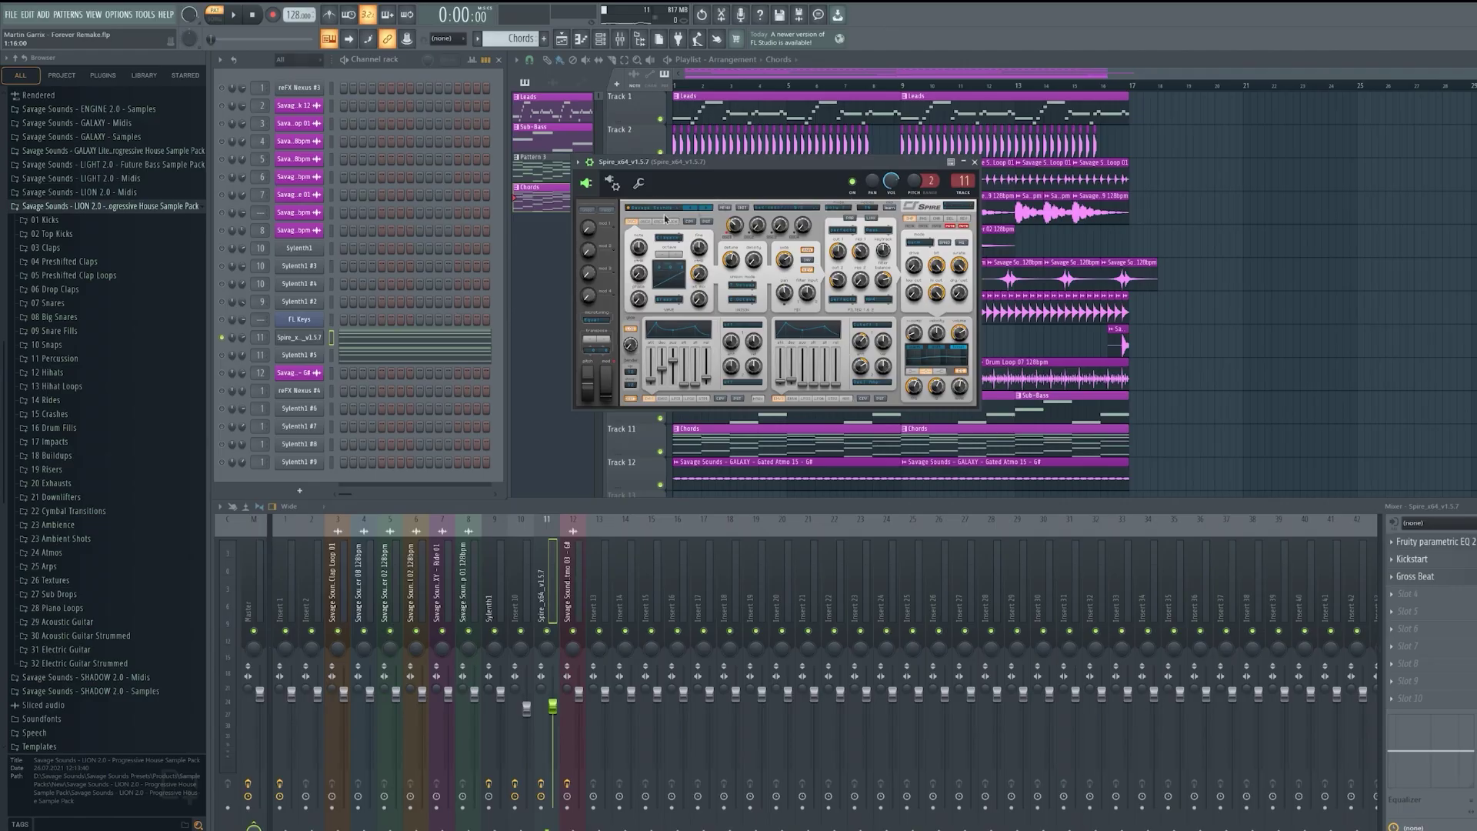
# - Check Spire's preset browser, then open Fruity Parametric EQ 2 and the Sylenth1 #5 notes
pyautogui.click(651, 210)
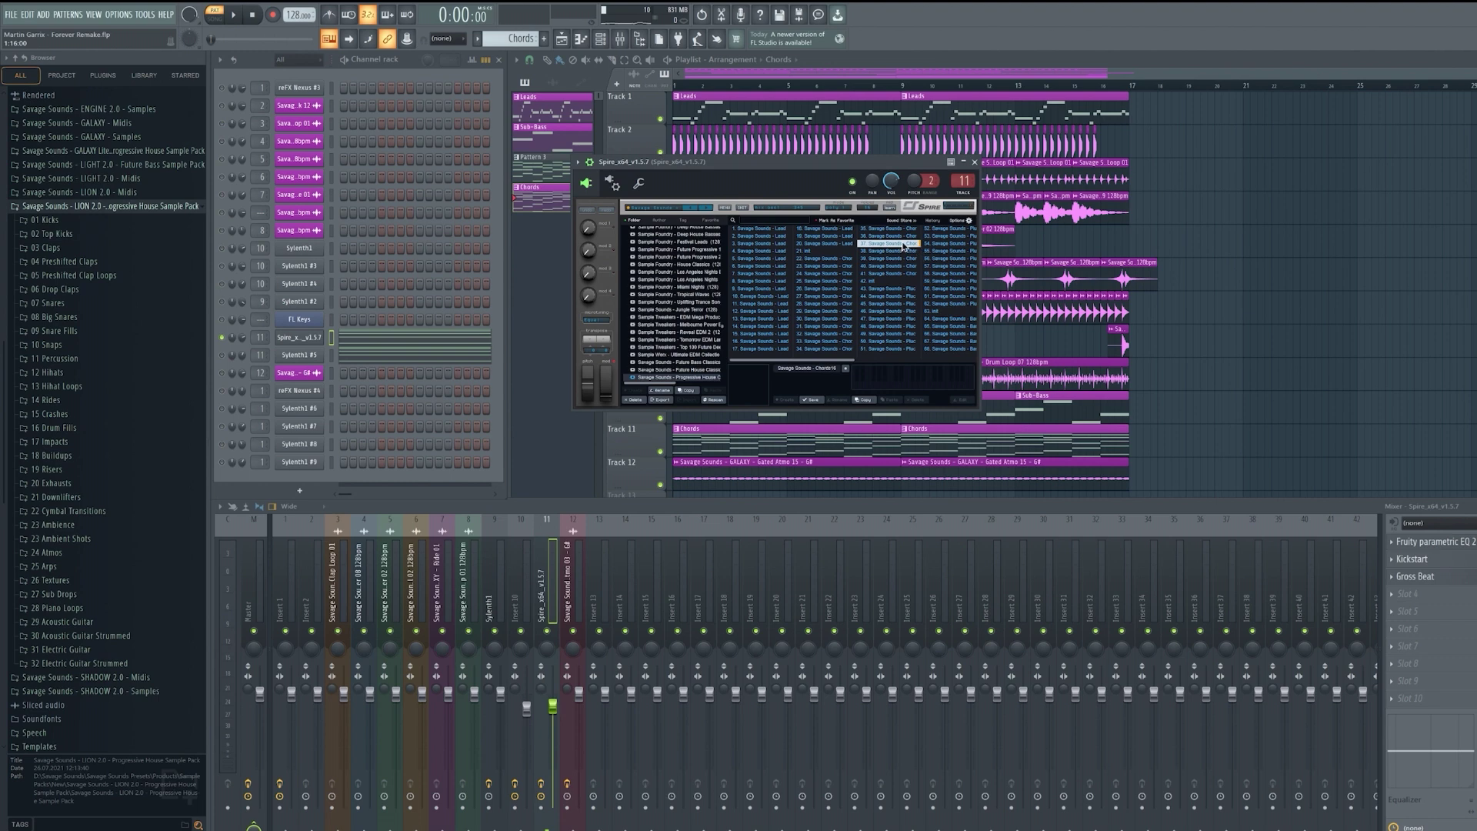
pyautogui.click(653, 210)
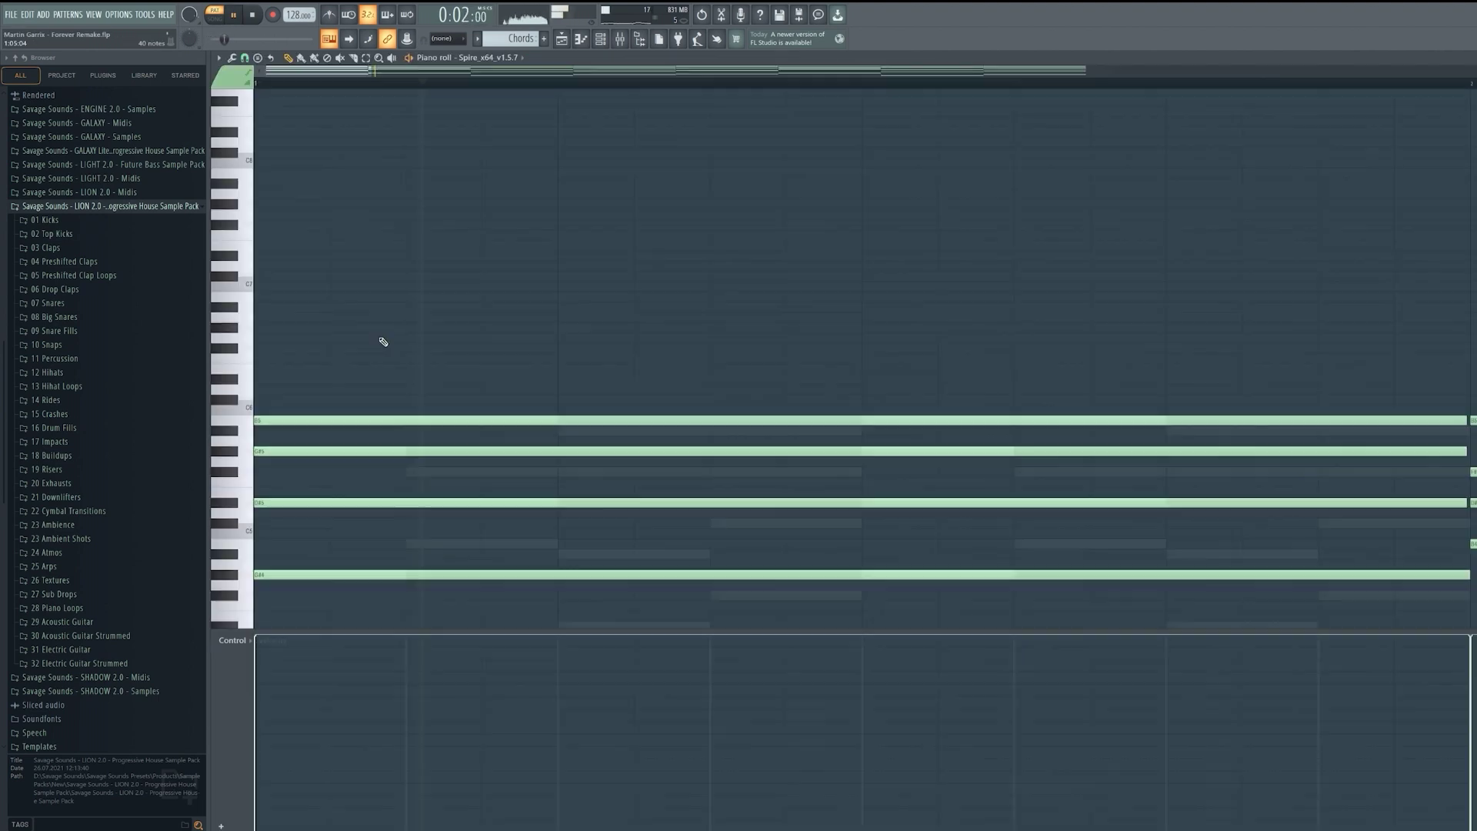
pyautogui.scroll(-1, 548, 330)
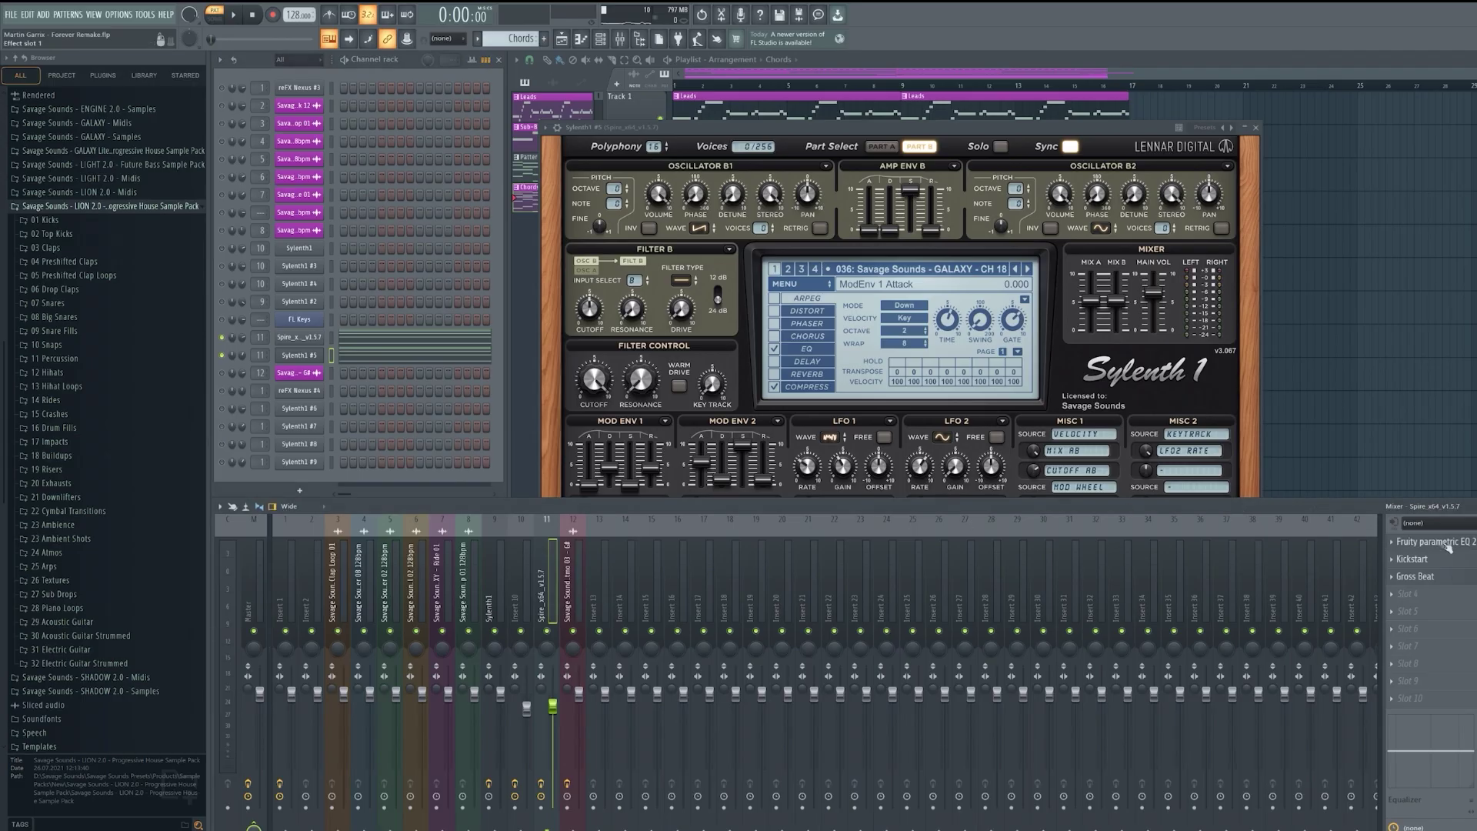
pyautogui.click(1431, 542)
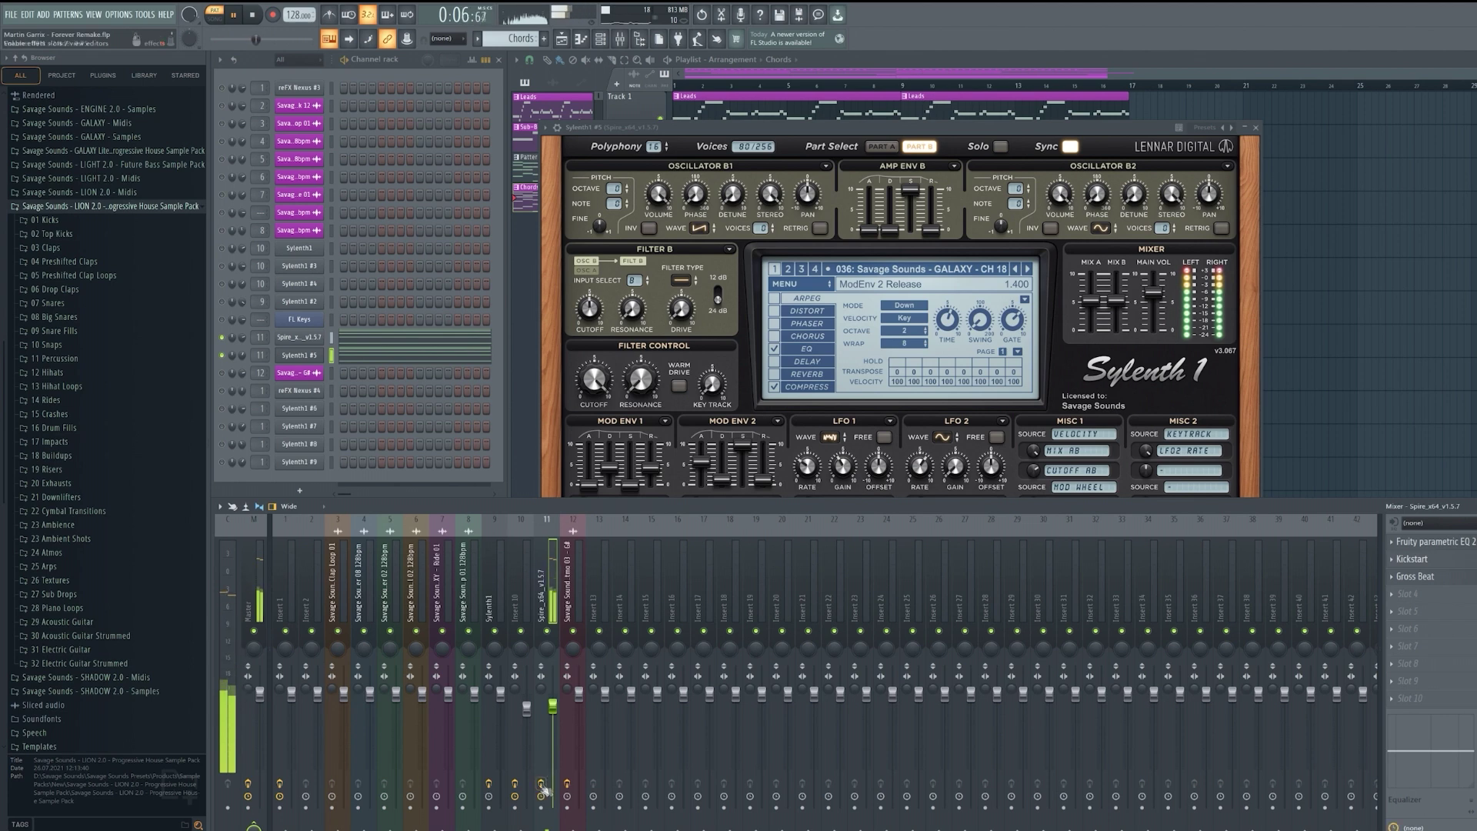
pyautogui.click(454, 360)
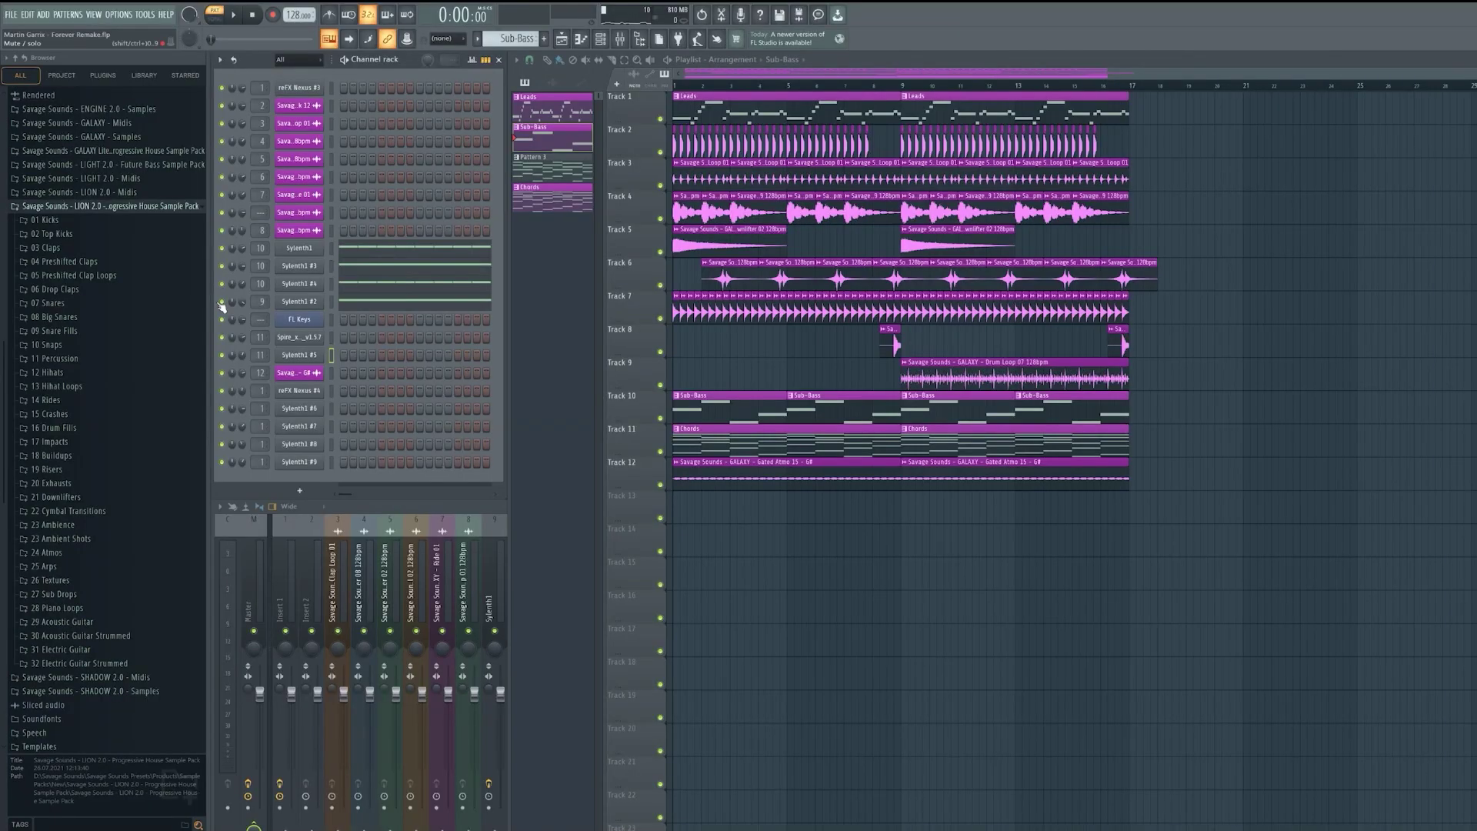
# - View the Sylenth1 #2, #3 and #4 bass synth patches, then close the #4 window
pyautogui.rightClick(220, 304)
pyautogui.click(305, 307)
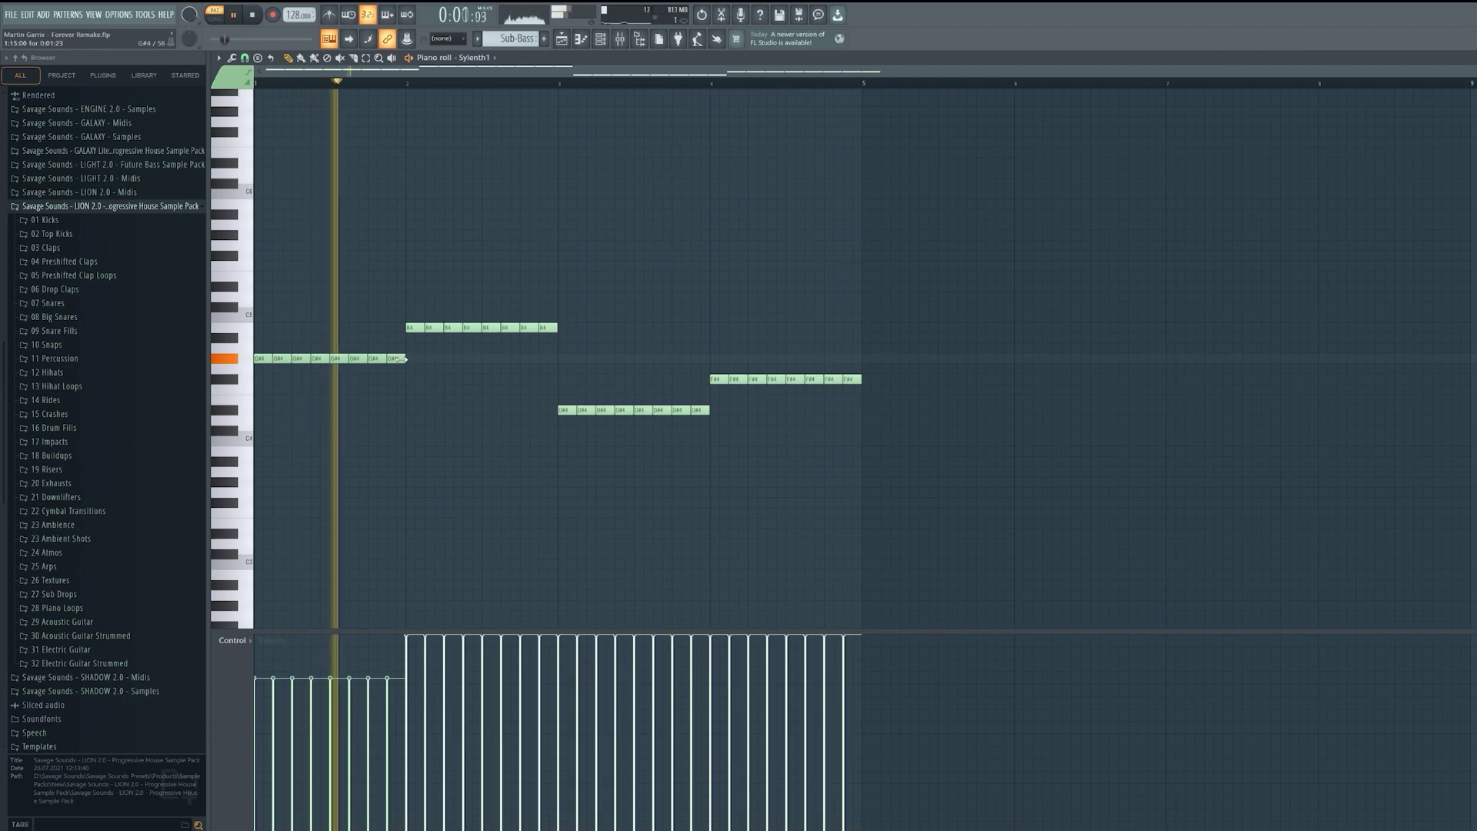
pyautogui.press('Escape')
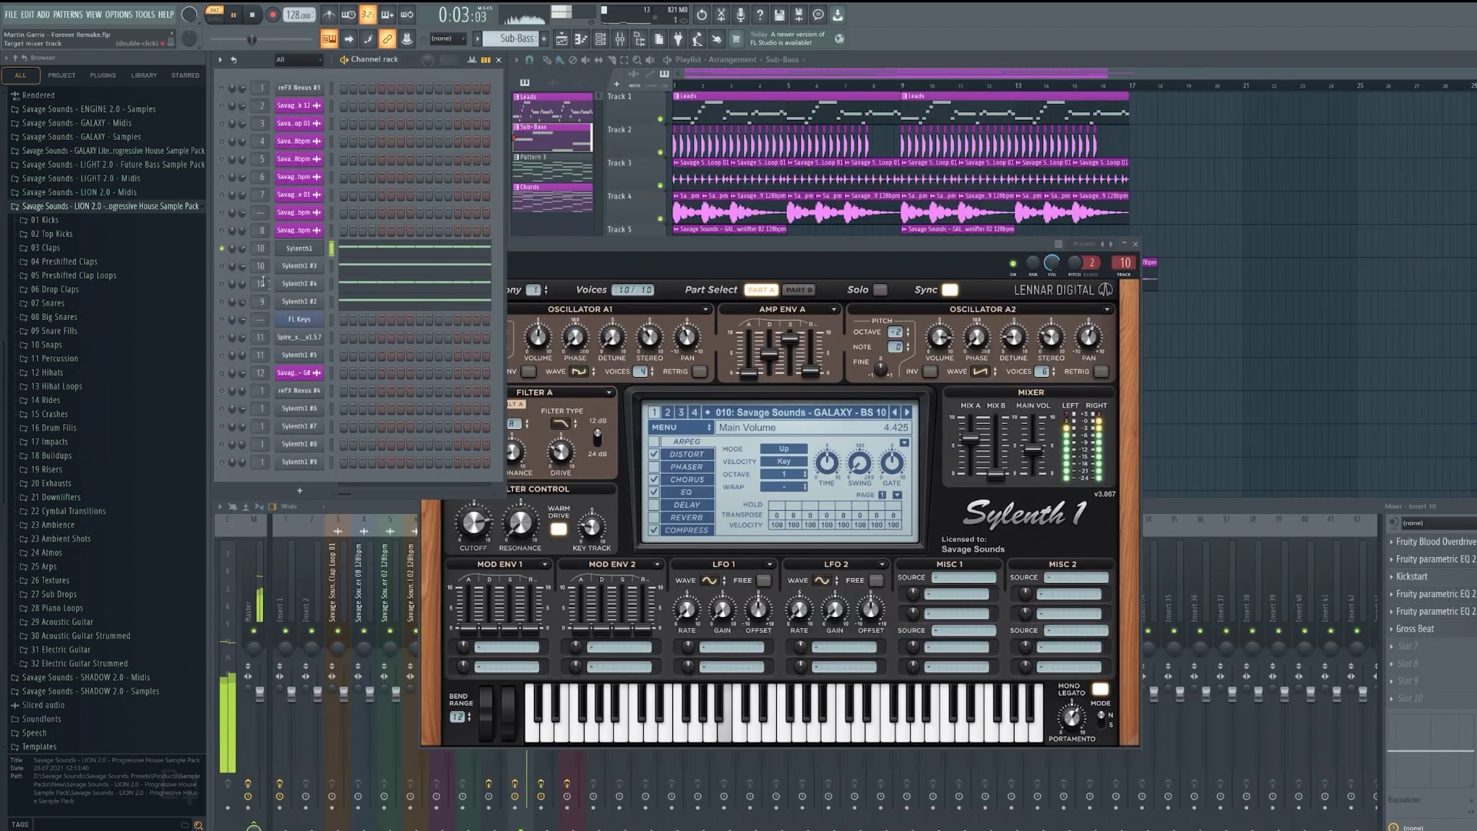
pyautogui.click(301, 267)
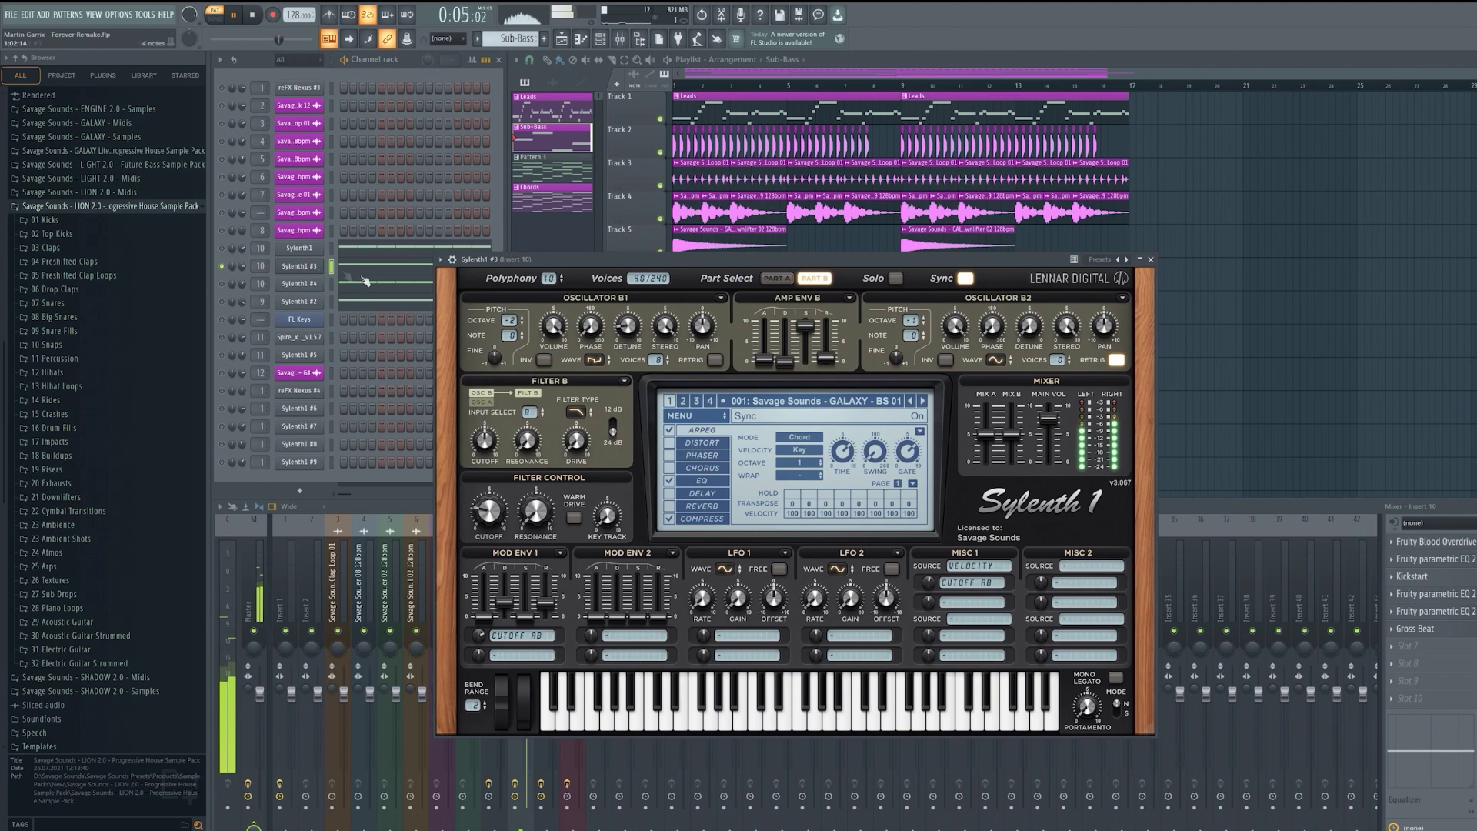
pyautogui.click(226, 283)
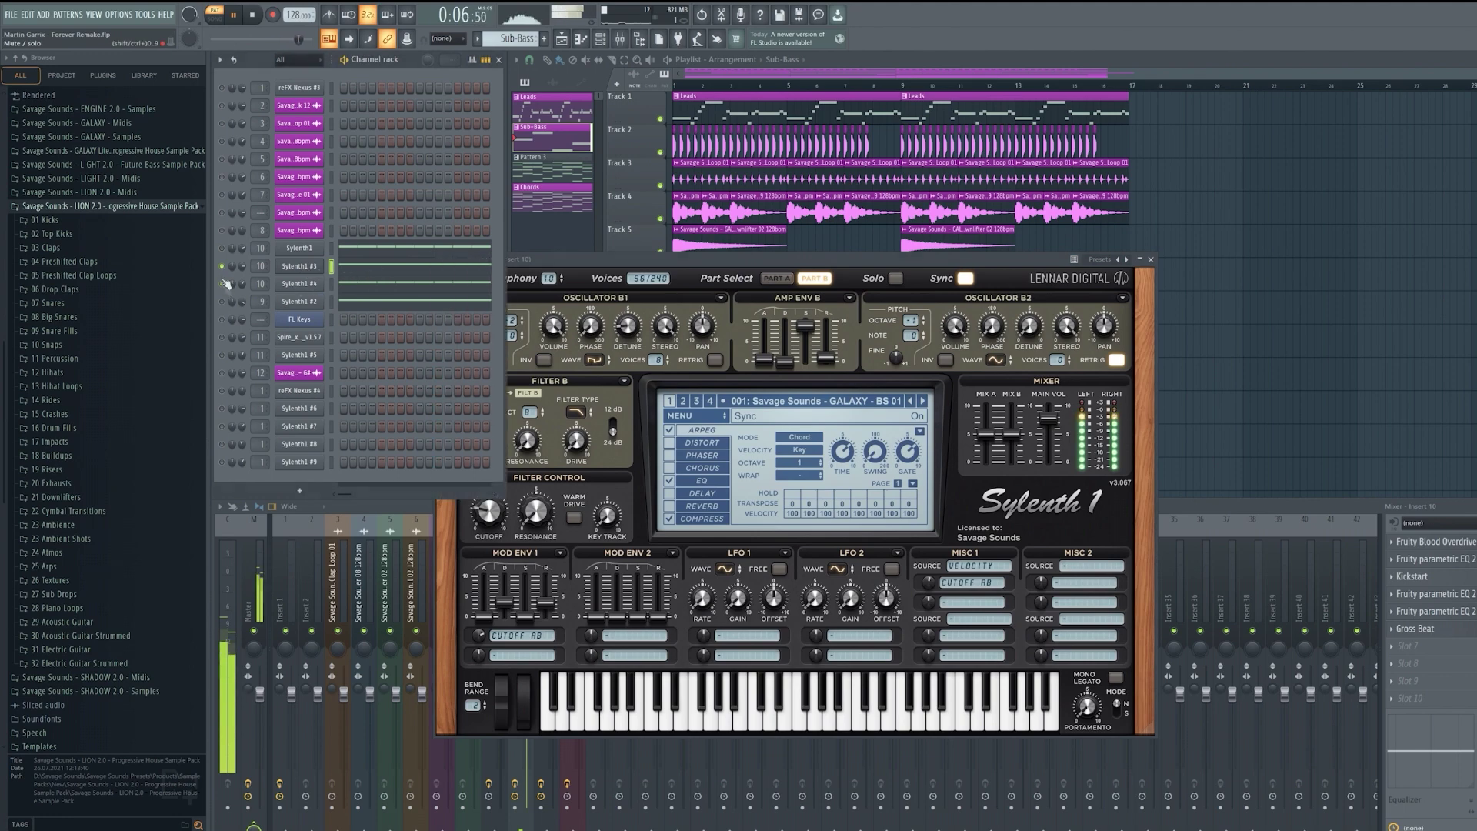
pyautogui.click(306, 285)
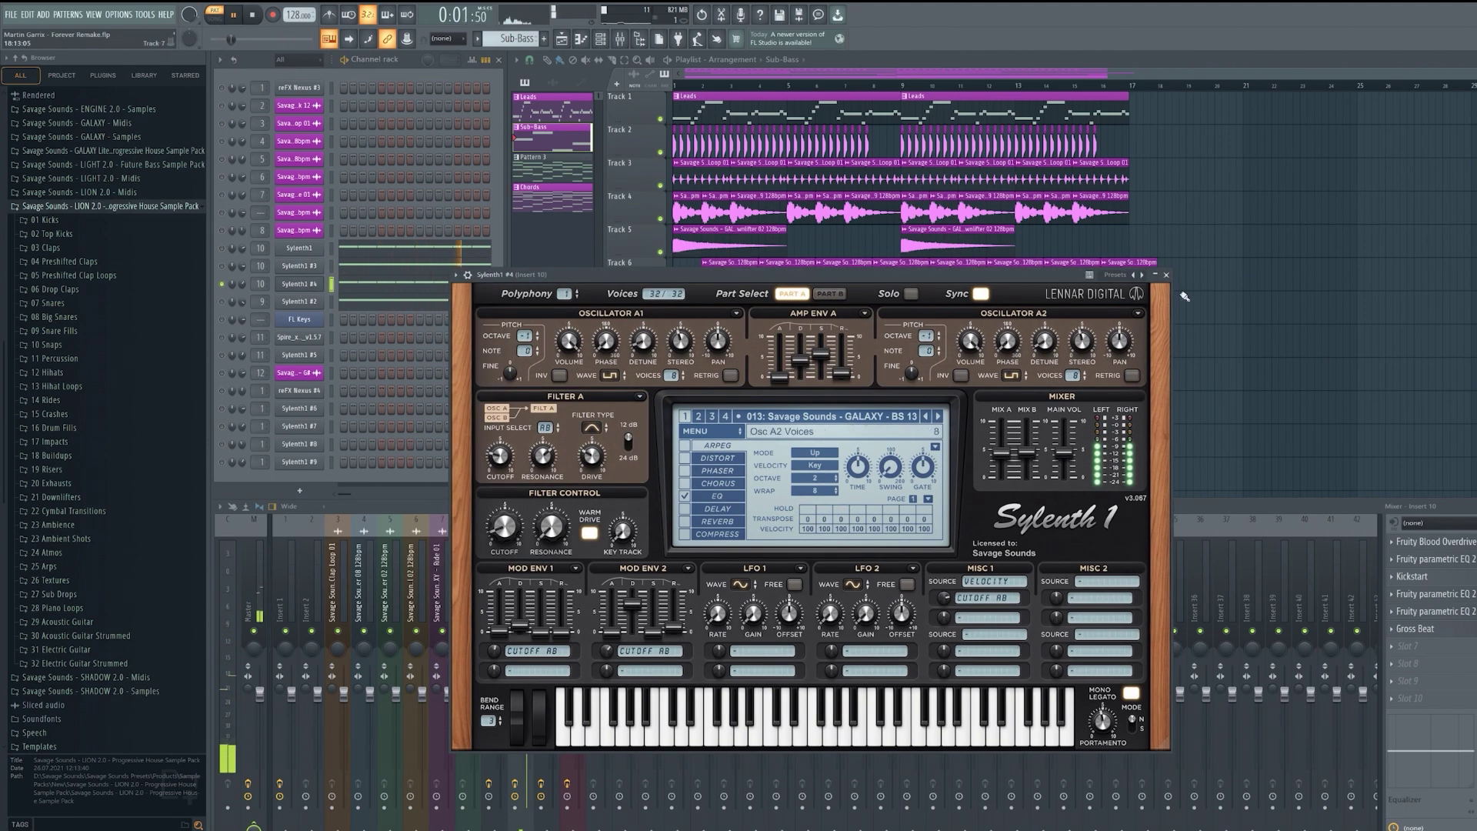
pyautogui.click(1168, 276)
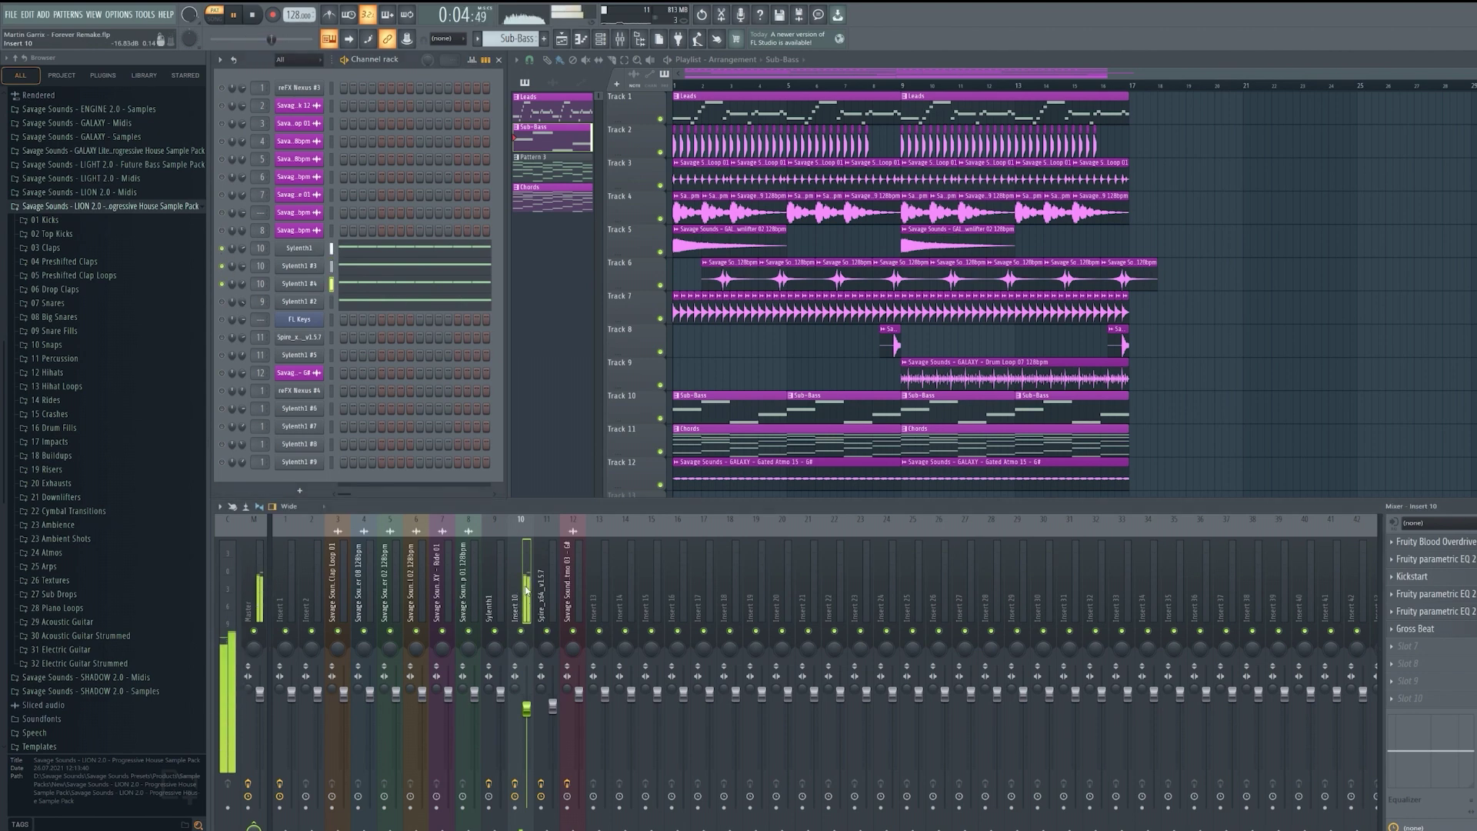
# - Open Fruity Blood Overdrive on insert 10, then the Sylenth1 bass notes in the piano roll
pyautogui.click(1435, 541)
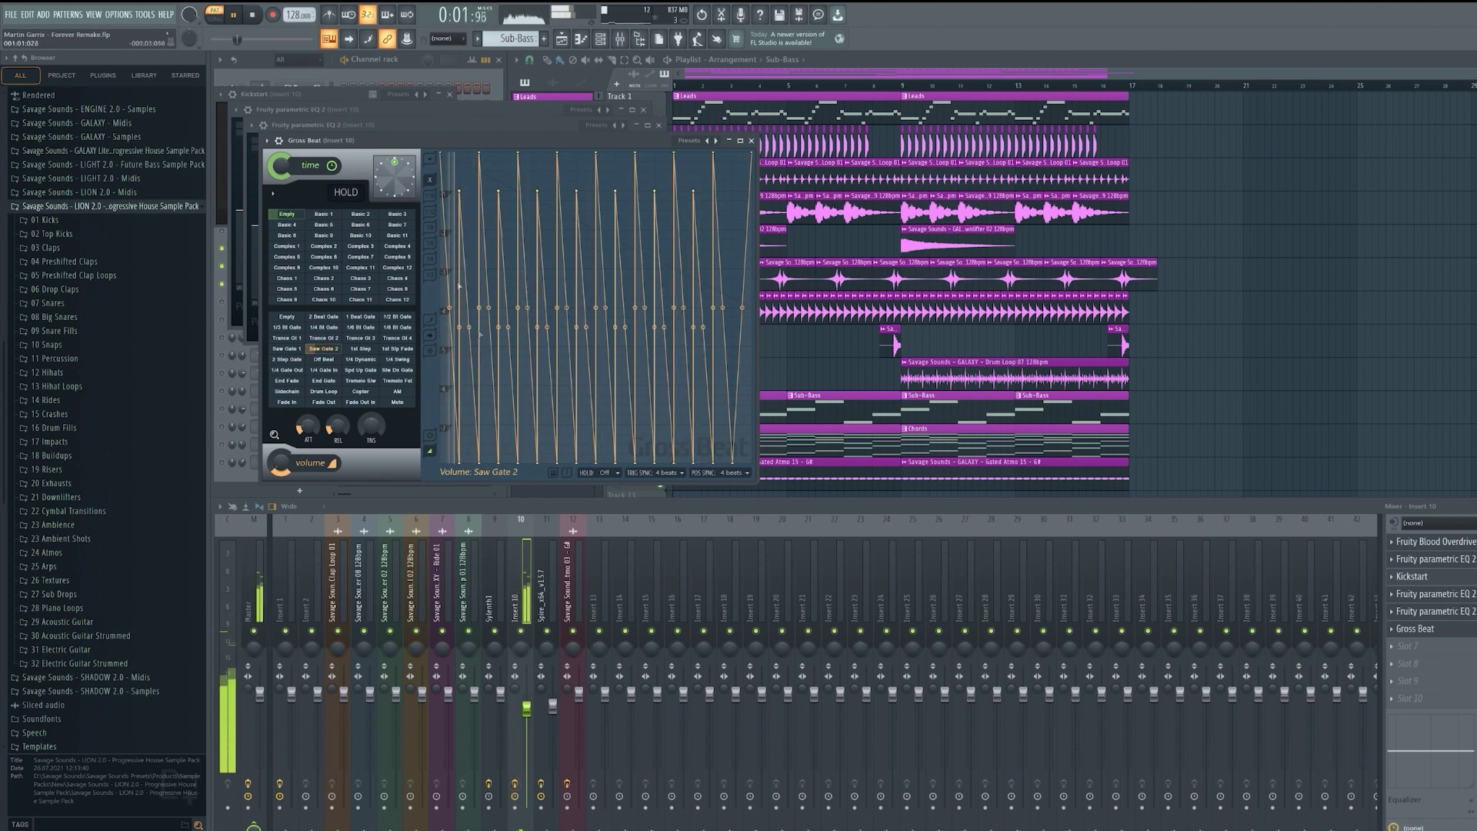
pyautogui.click(412, 75)
pyautogui.click(423, 254)
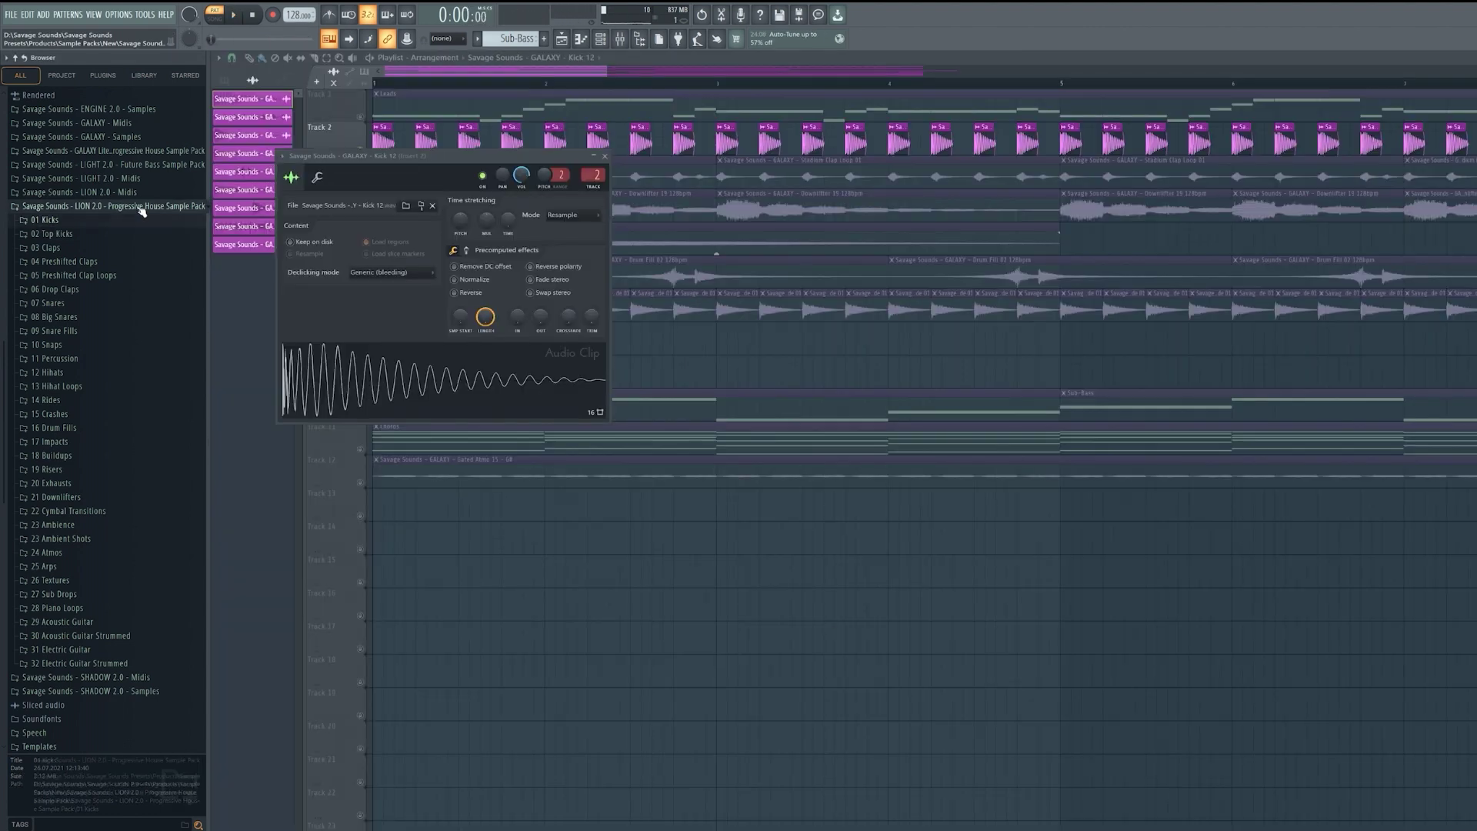
# - Browse GALAXY Samples > 01 Kicks and preview the Kick 12 sample
pyautogui.click(138, 206)
pyautogui.click(123, 359)
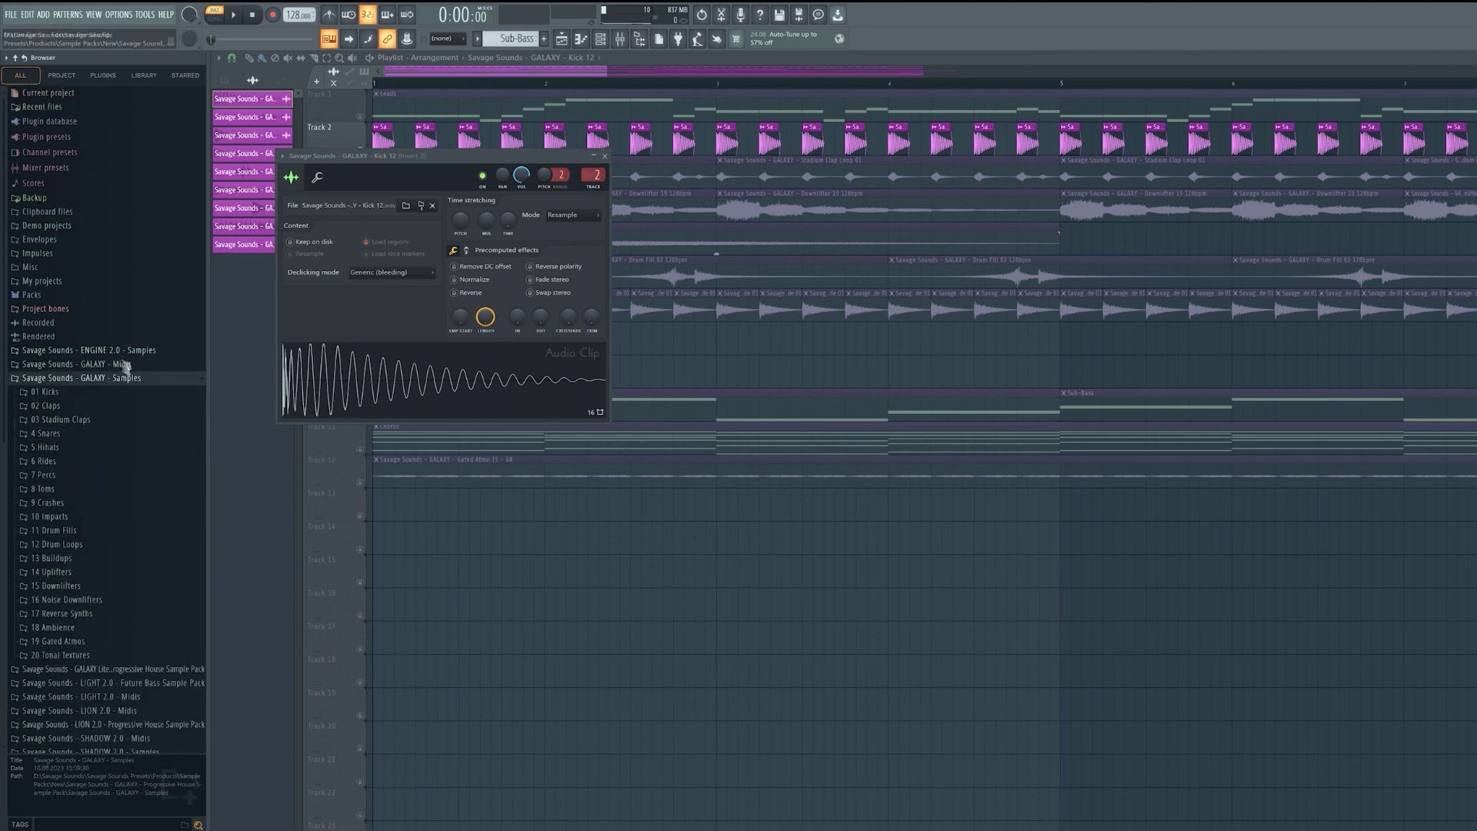
pyautogui.click(117, 393)
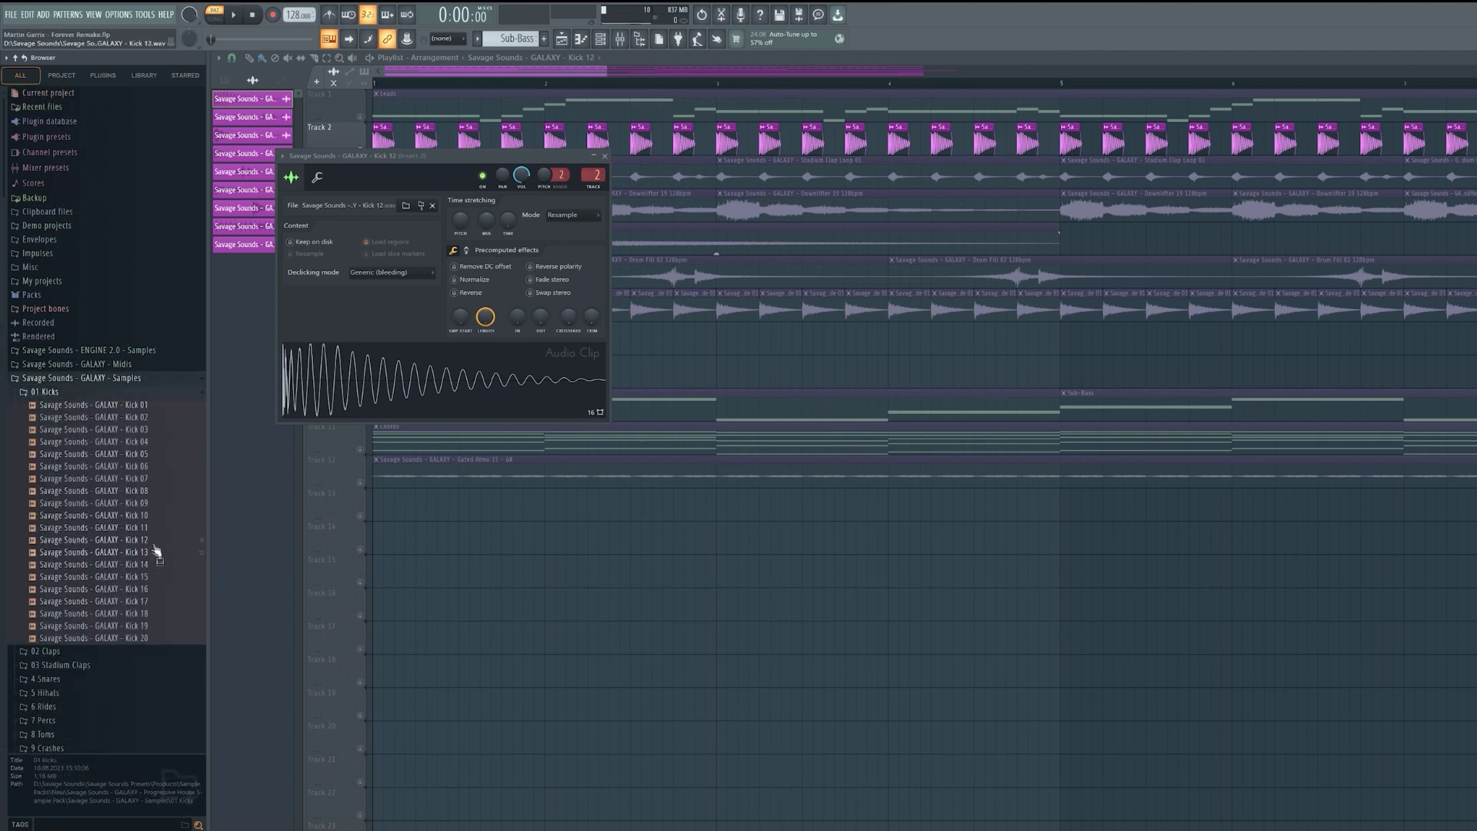
pyautogui.click(151, 542)
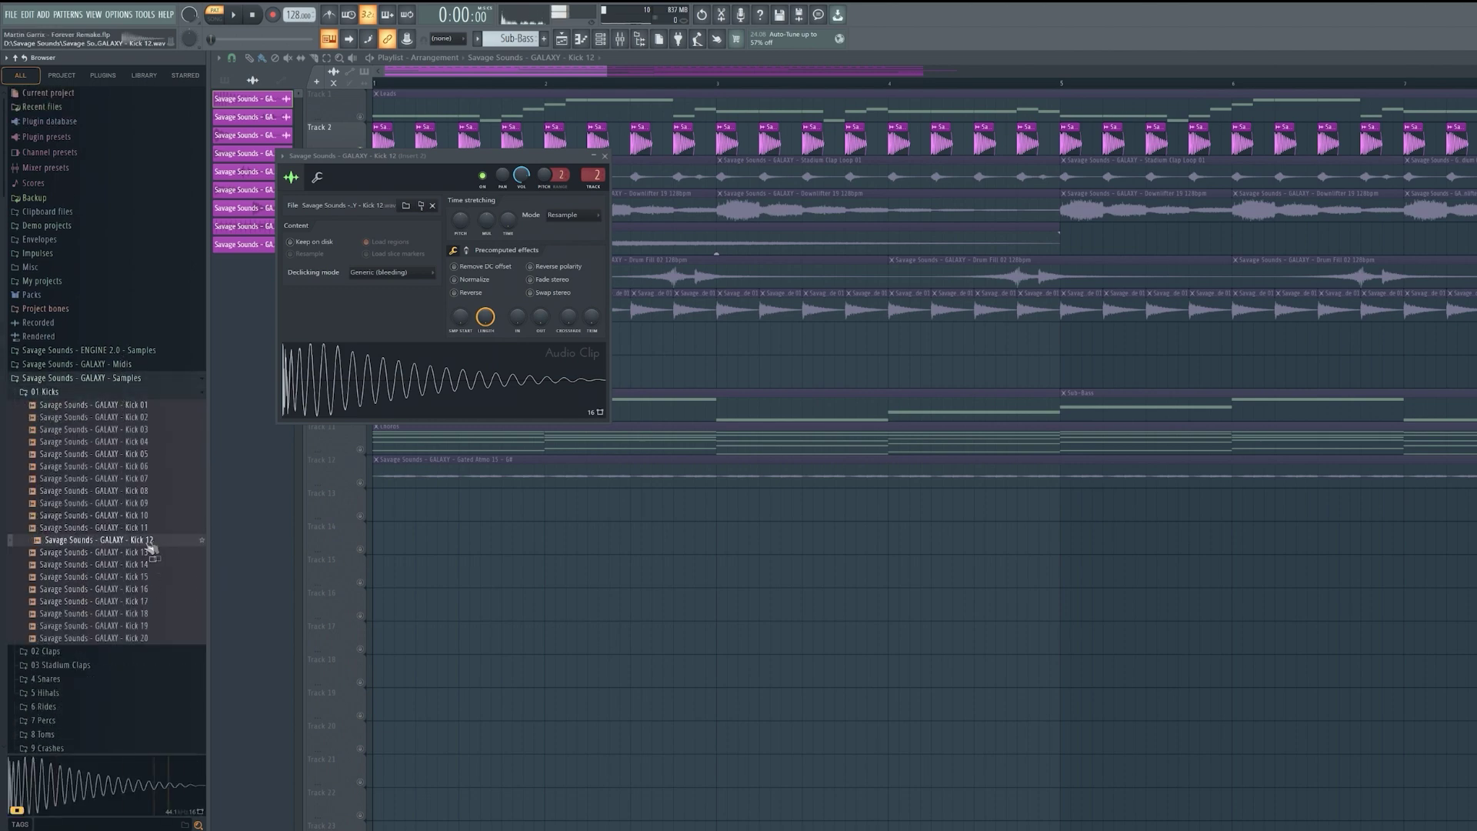
# - Inspect the Stadium Clap Loop 01 and Ride 01 clip settings, then play the arrangement
pyautogui.click(605, 156)
pyautogui.doubleClick(619, 173)
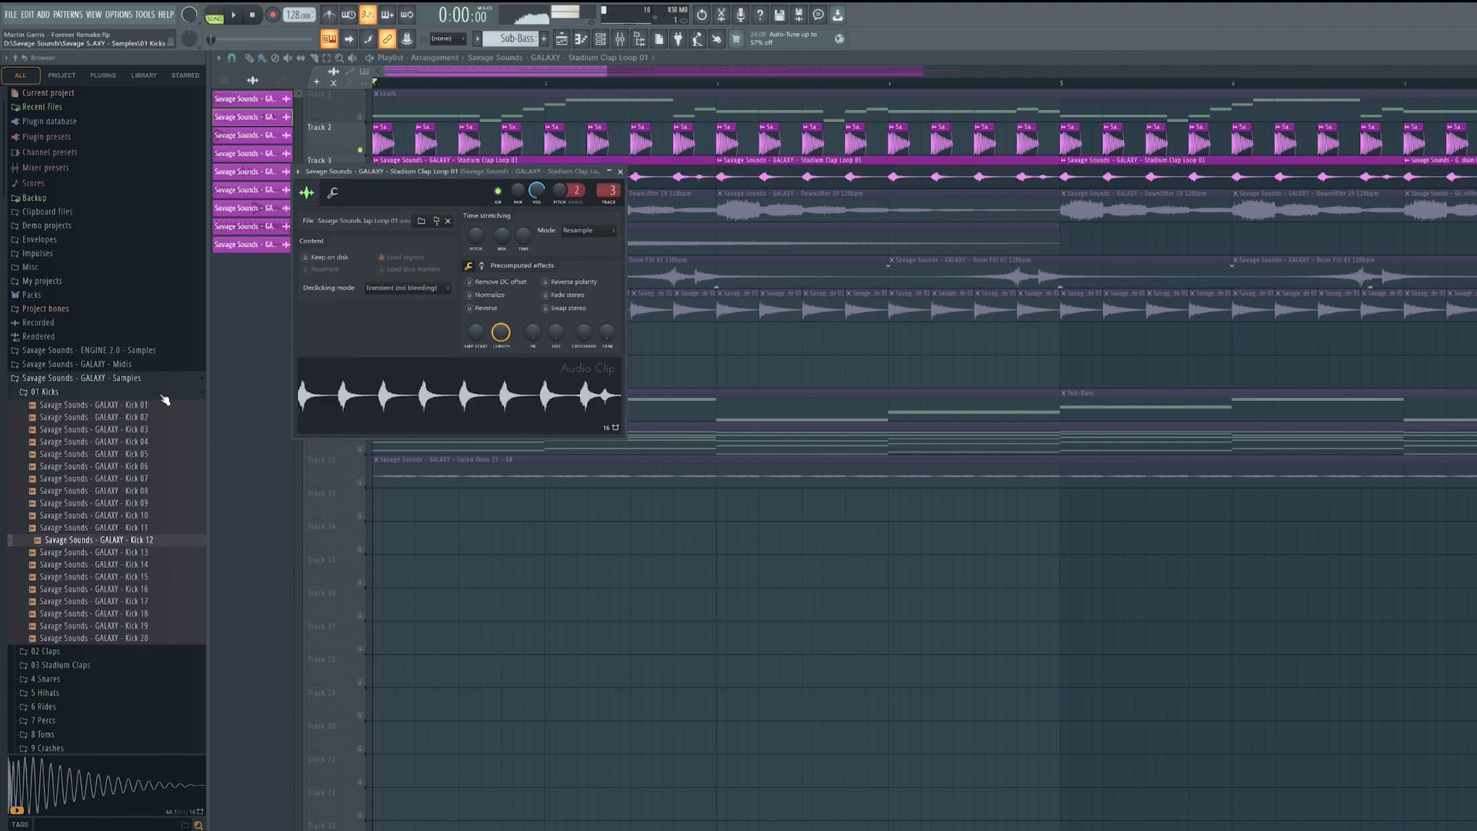
pyautogui.press('Escape')
pyautogui.press('space')
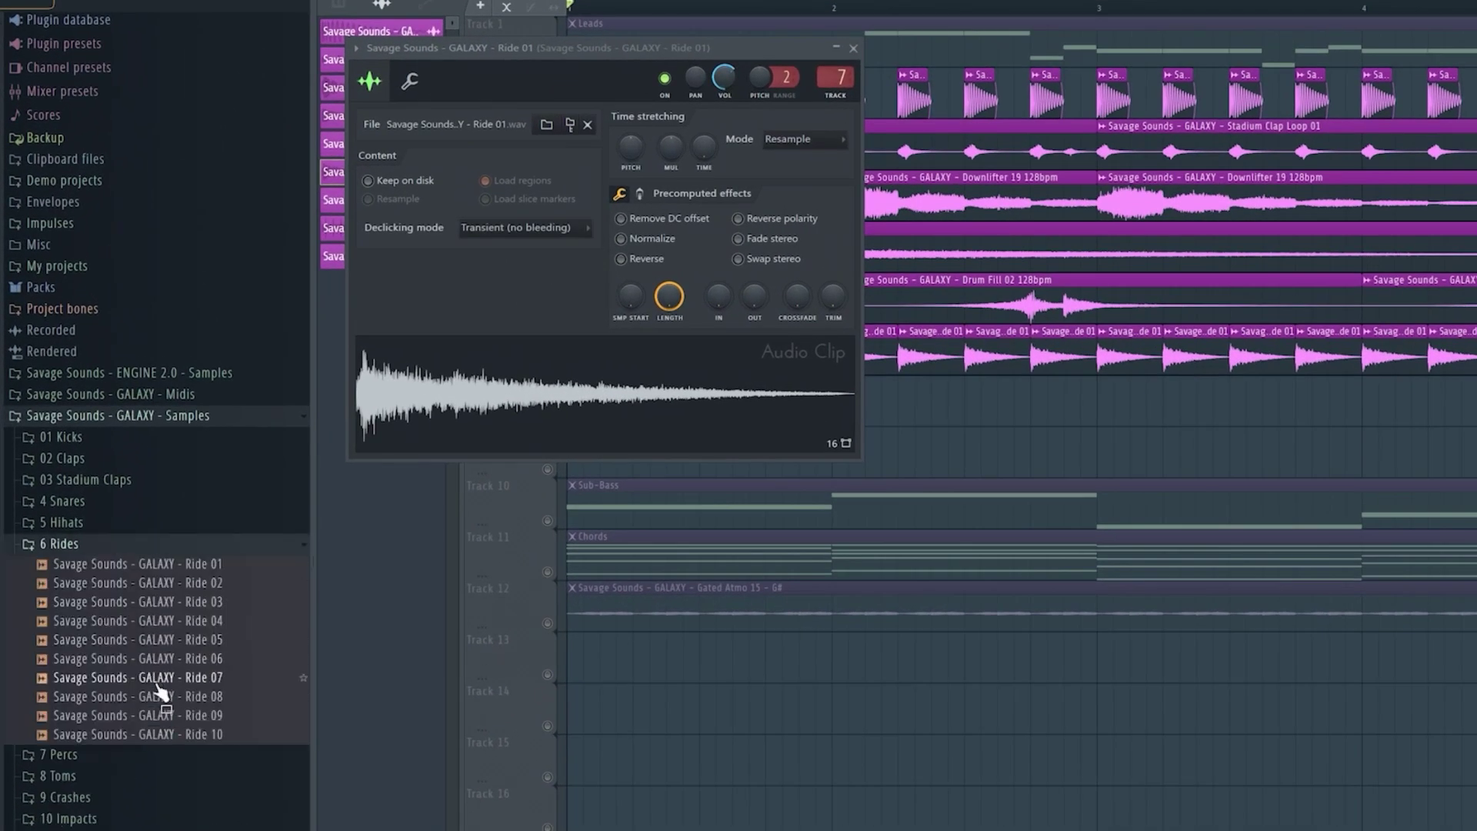
pyautogui.click(853, 48)
pyautogui.press('space')
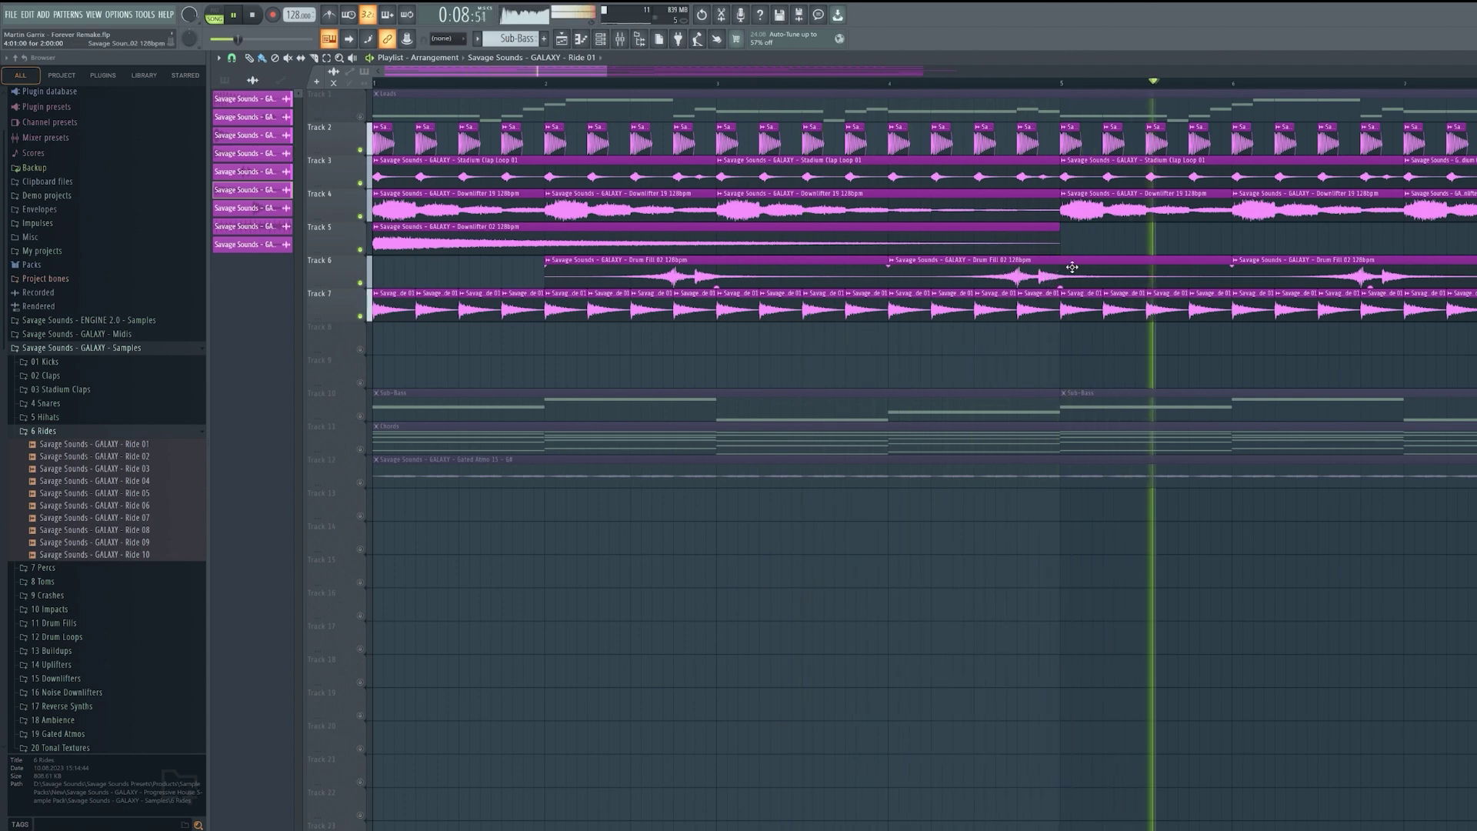
# - Unmute Fill 07 on Track 8 plus the Gated Atmo 15 and Drum Loop clips, then stop playback
pyautogui.scroll(-2, 1058, 273)
pyautogui.scroll(-1, 1072, 267)
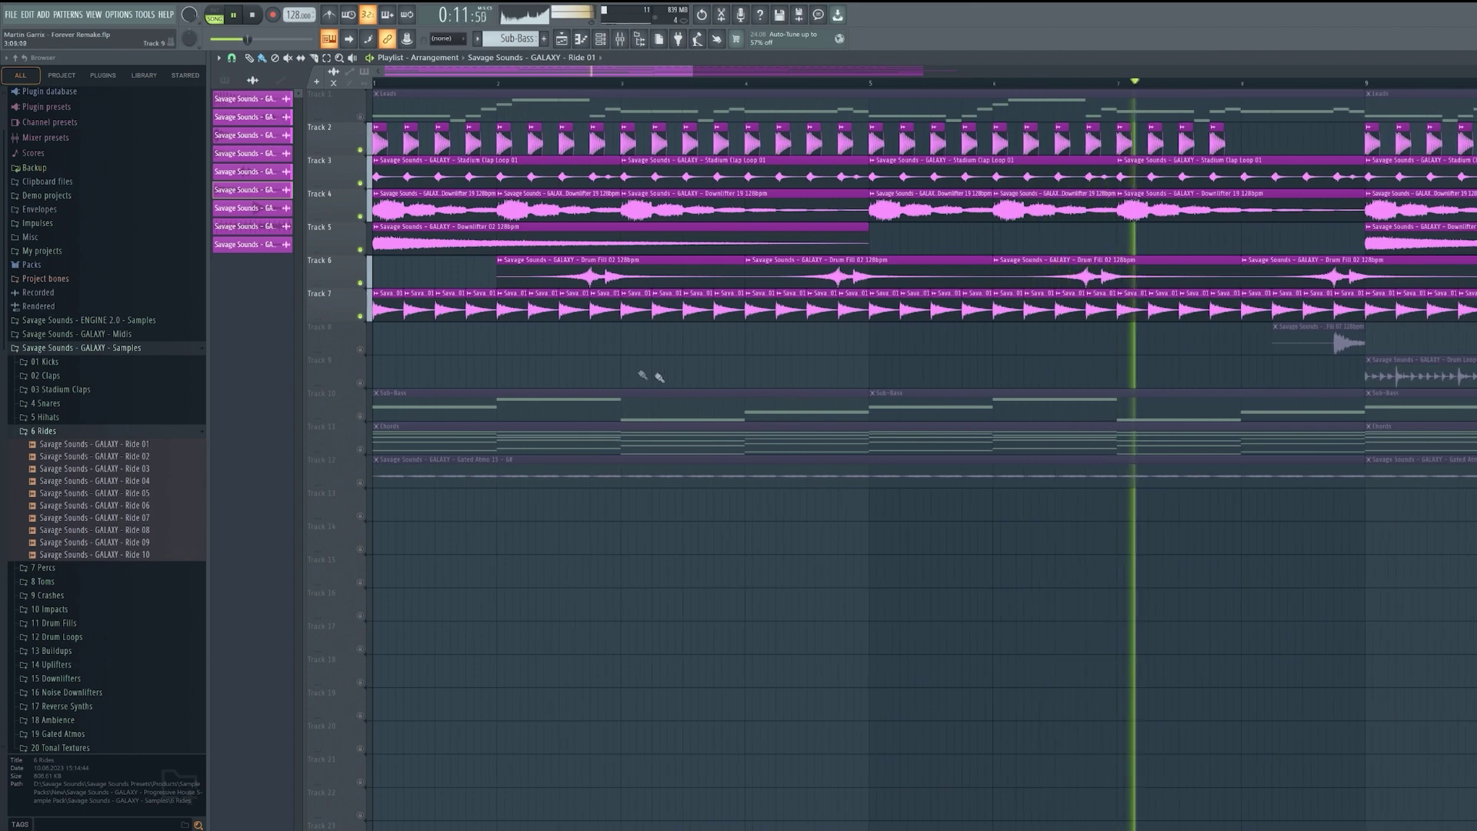
pyautogui.click(1335, 339)
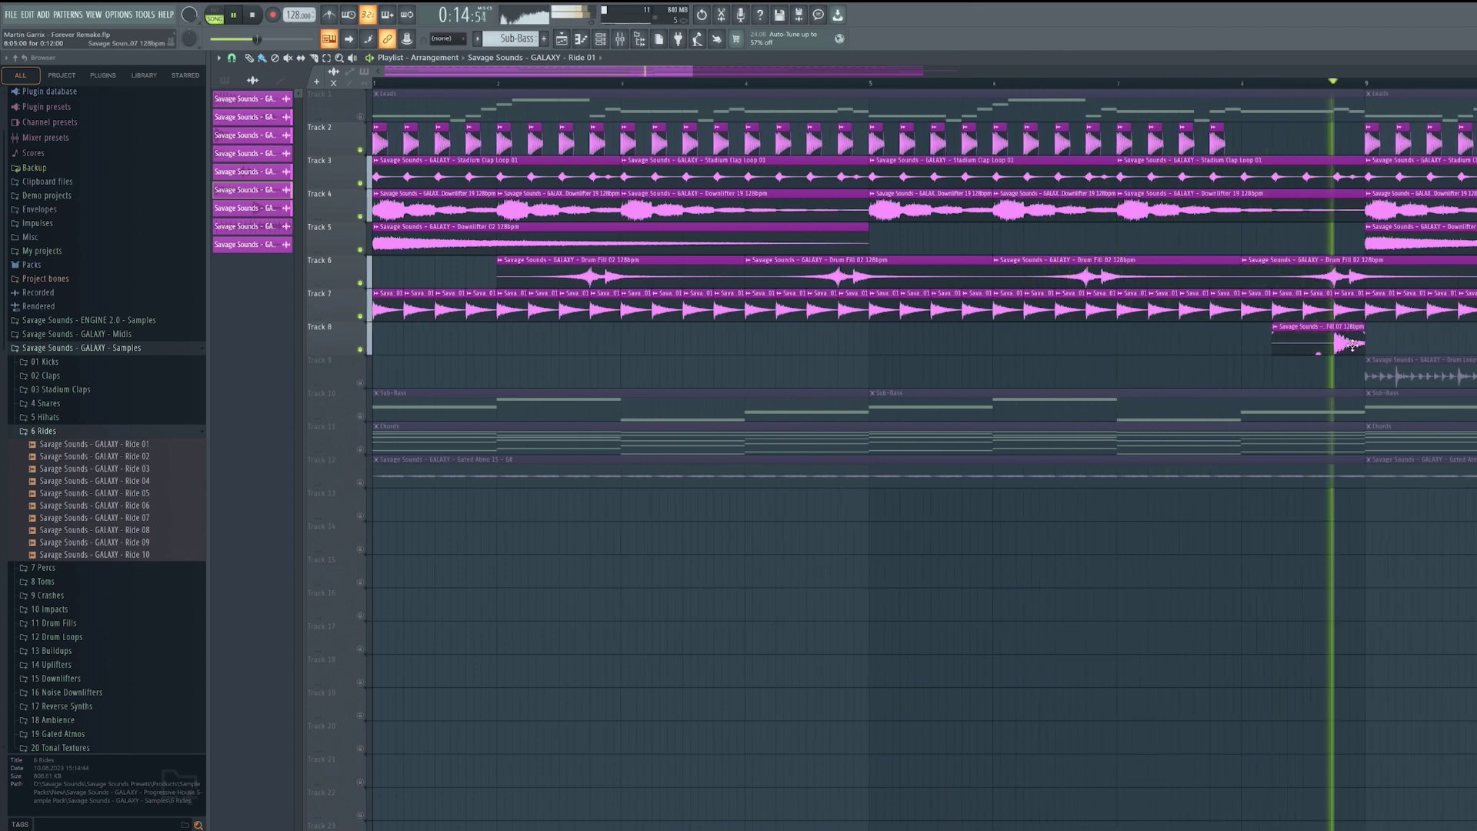
pyautogui.click(567, 459)
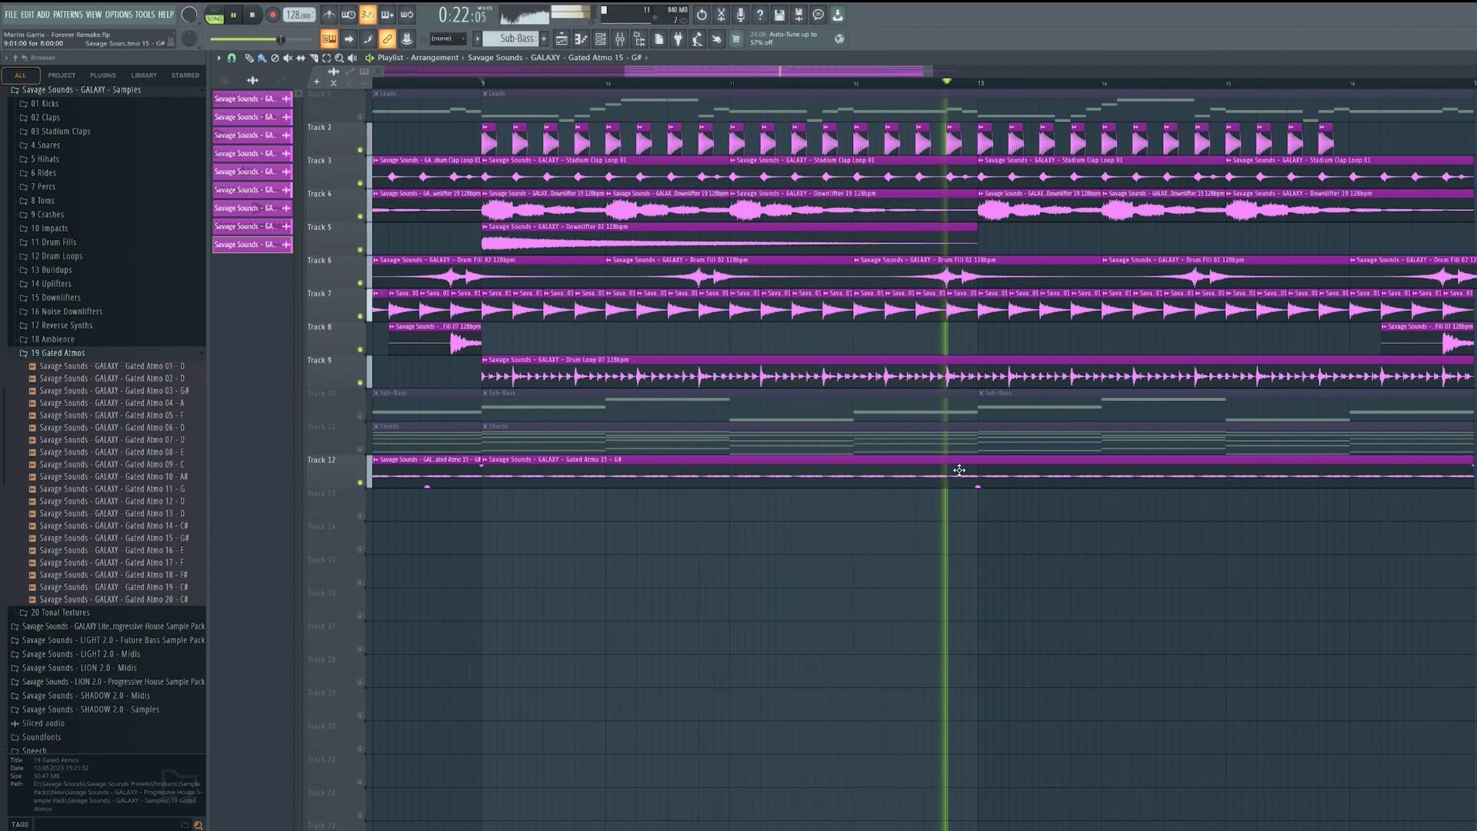
pyautogui.press('space')
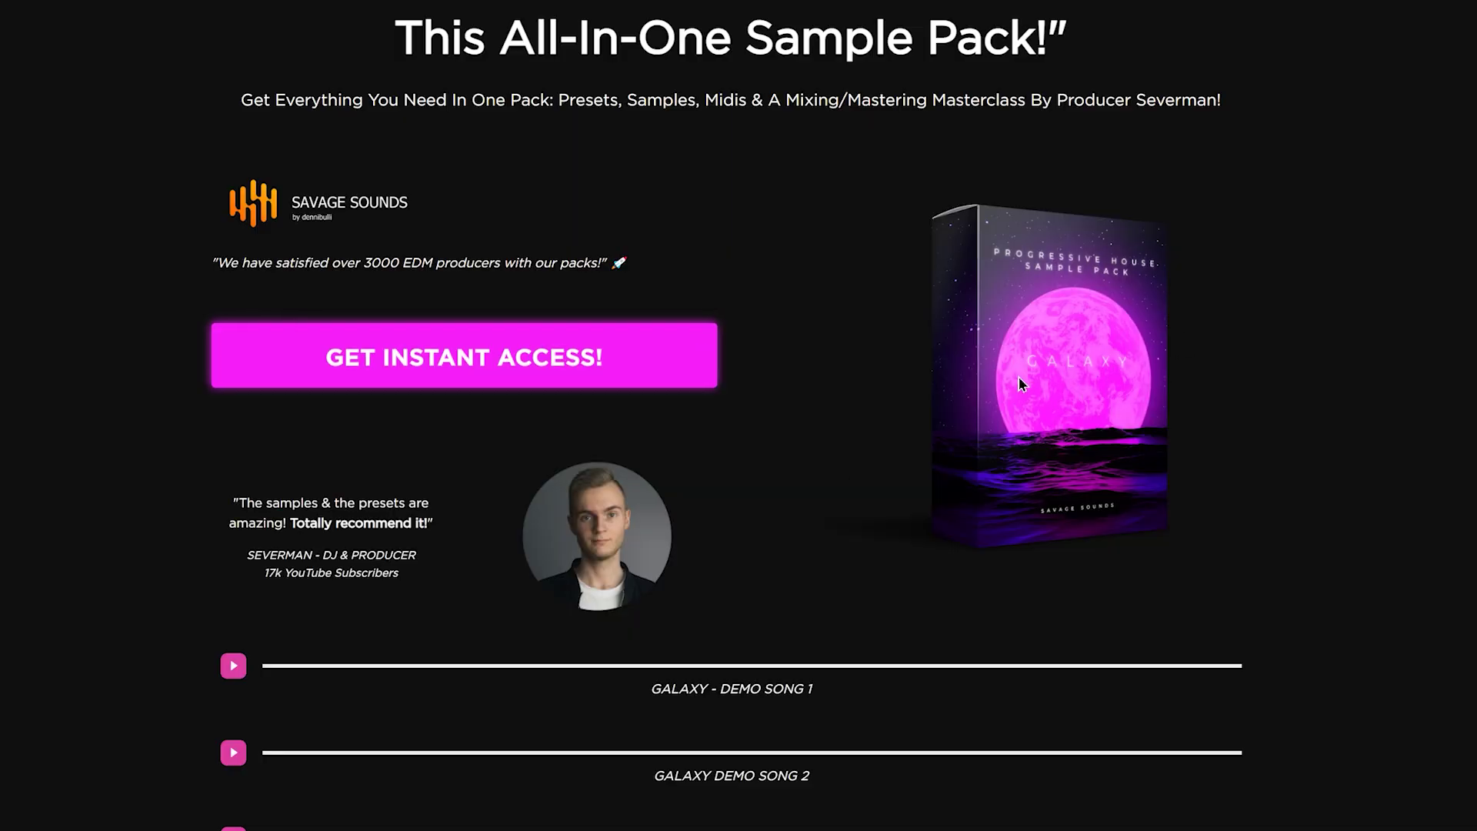
# - Scroll to the 250 Carefully Designed Presets heading and briefly select it
pyautogui.scroll(-10, 960, 176)
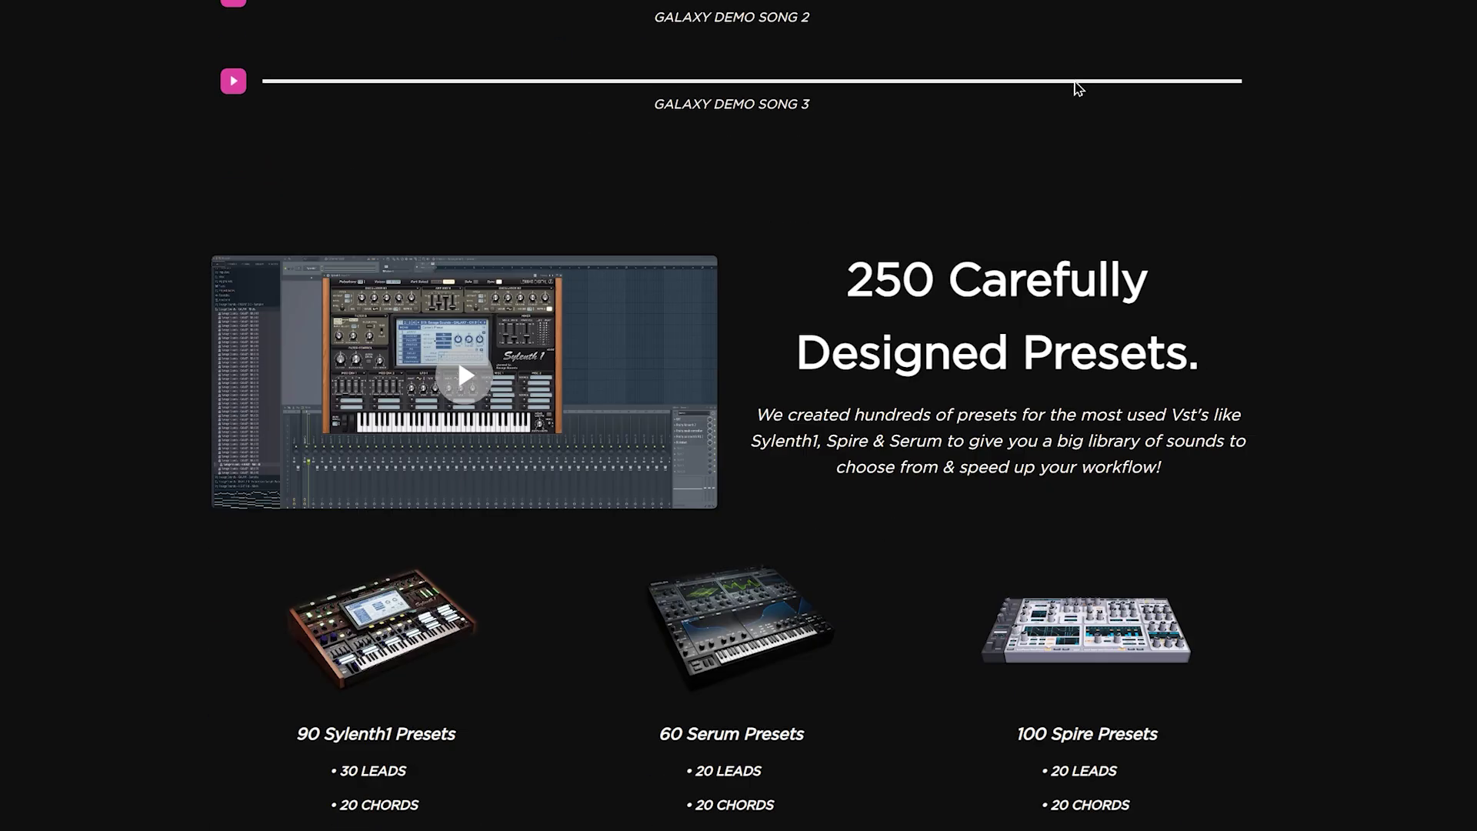
pyautogui.moveTo(872, 119); pyautogui.dragTo(1229, 164)
pyautogui.click(943, 185)
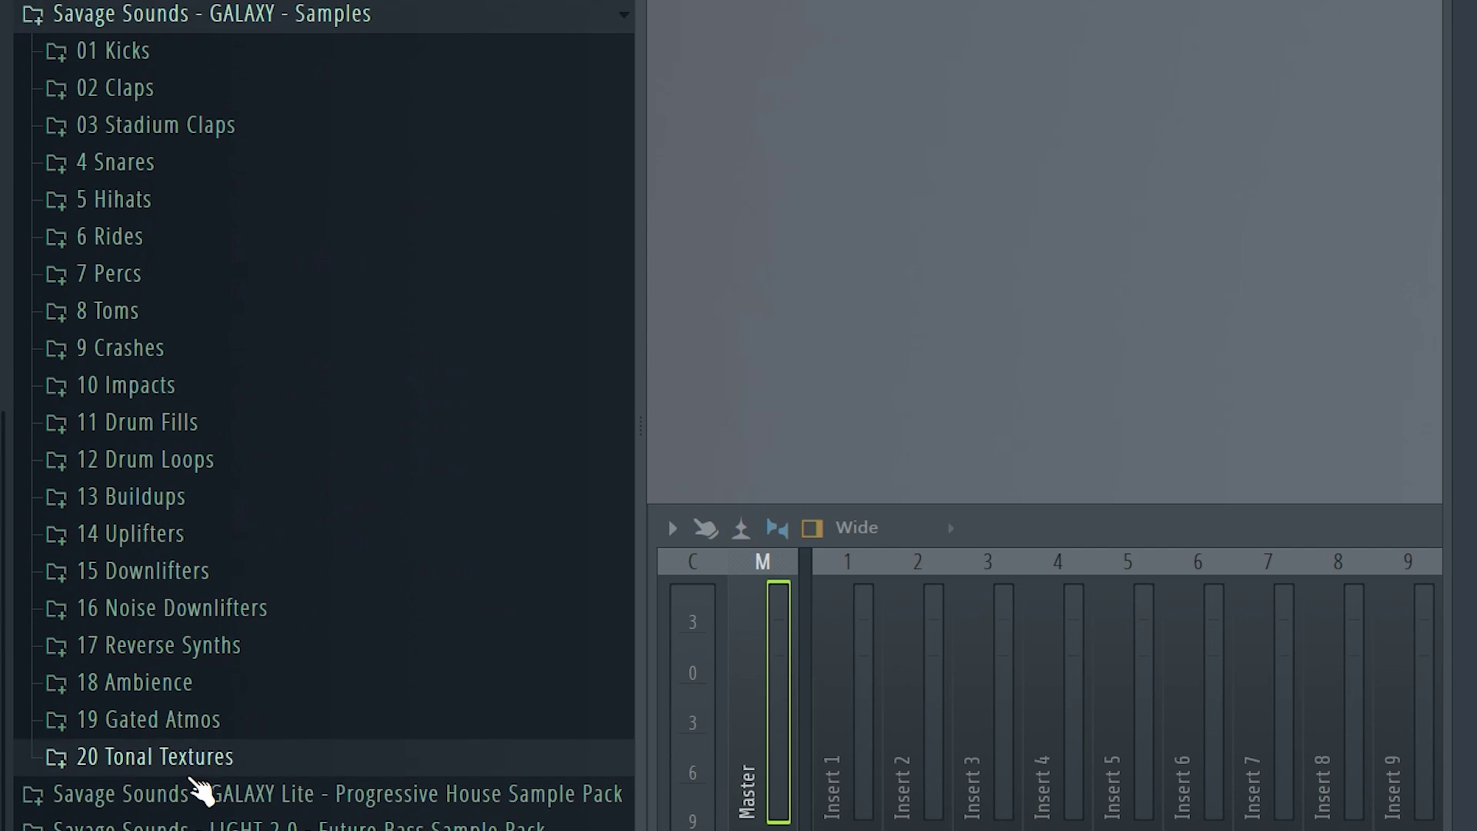
# - Step through the sample folders from 20 Tonal Textures back to 13 Buildups
pyautogui.click(192, 766)
pyautogui.click(204, 61)
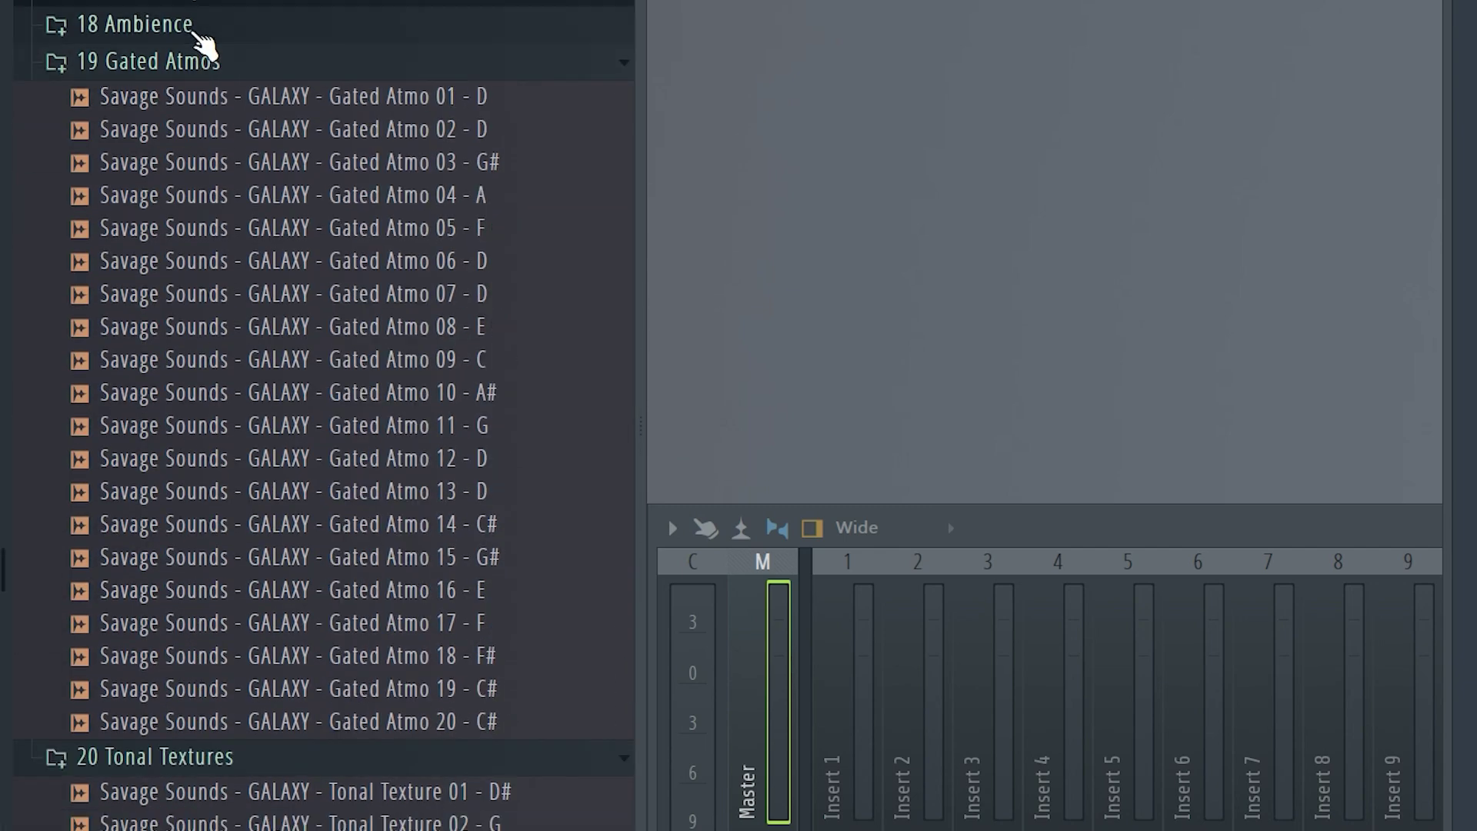
pyautogui.click(208, 23)
pyautogui.click(222, 4)
pyautogui.click(224, 483)
pyautogui.click(215, 454)
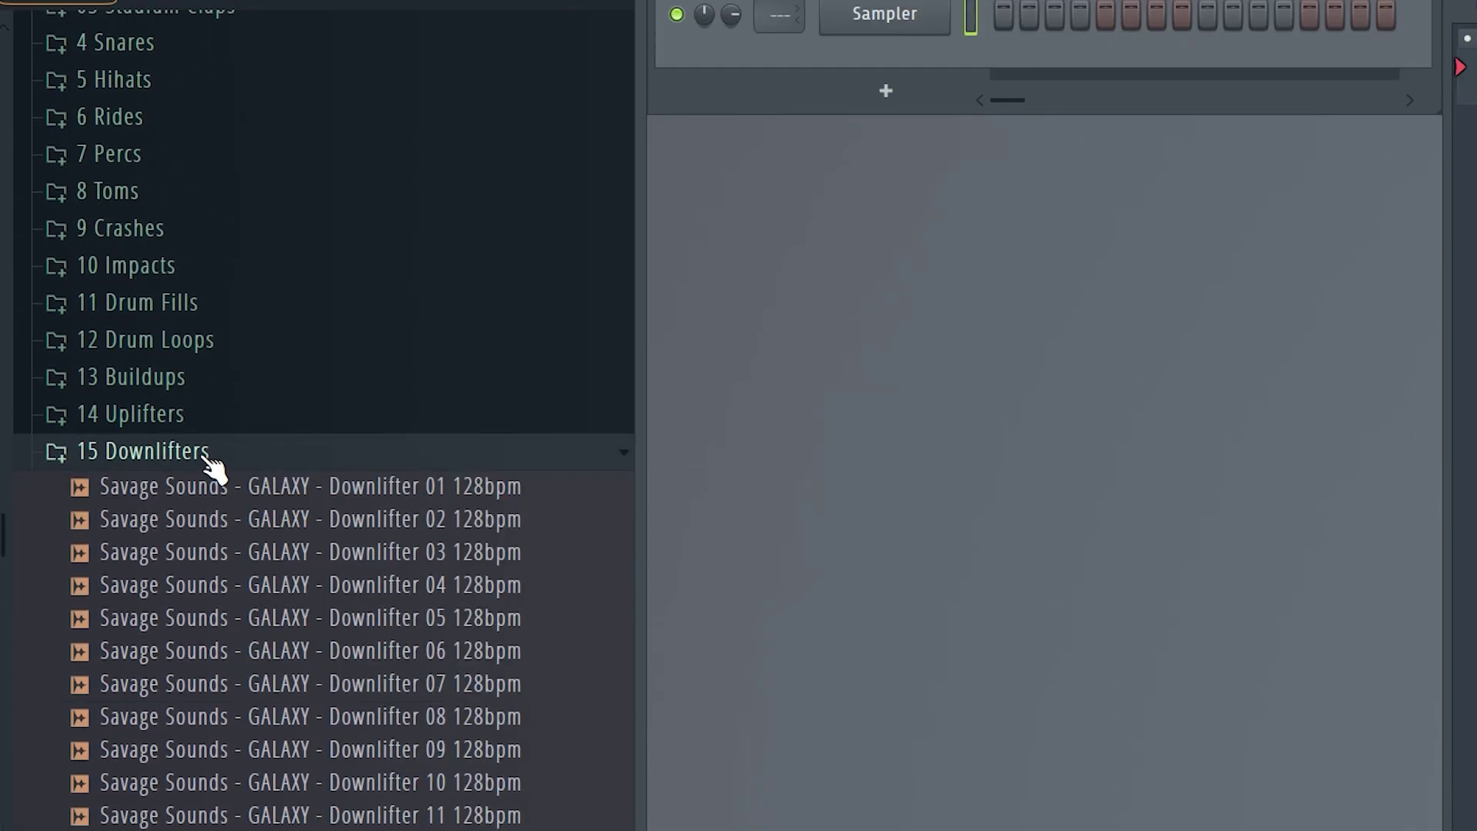
pyautogui.click(196, 414)
pyautogui.click(193, 376)
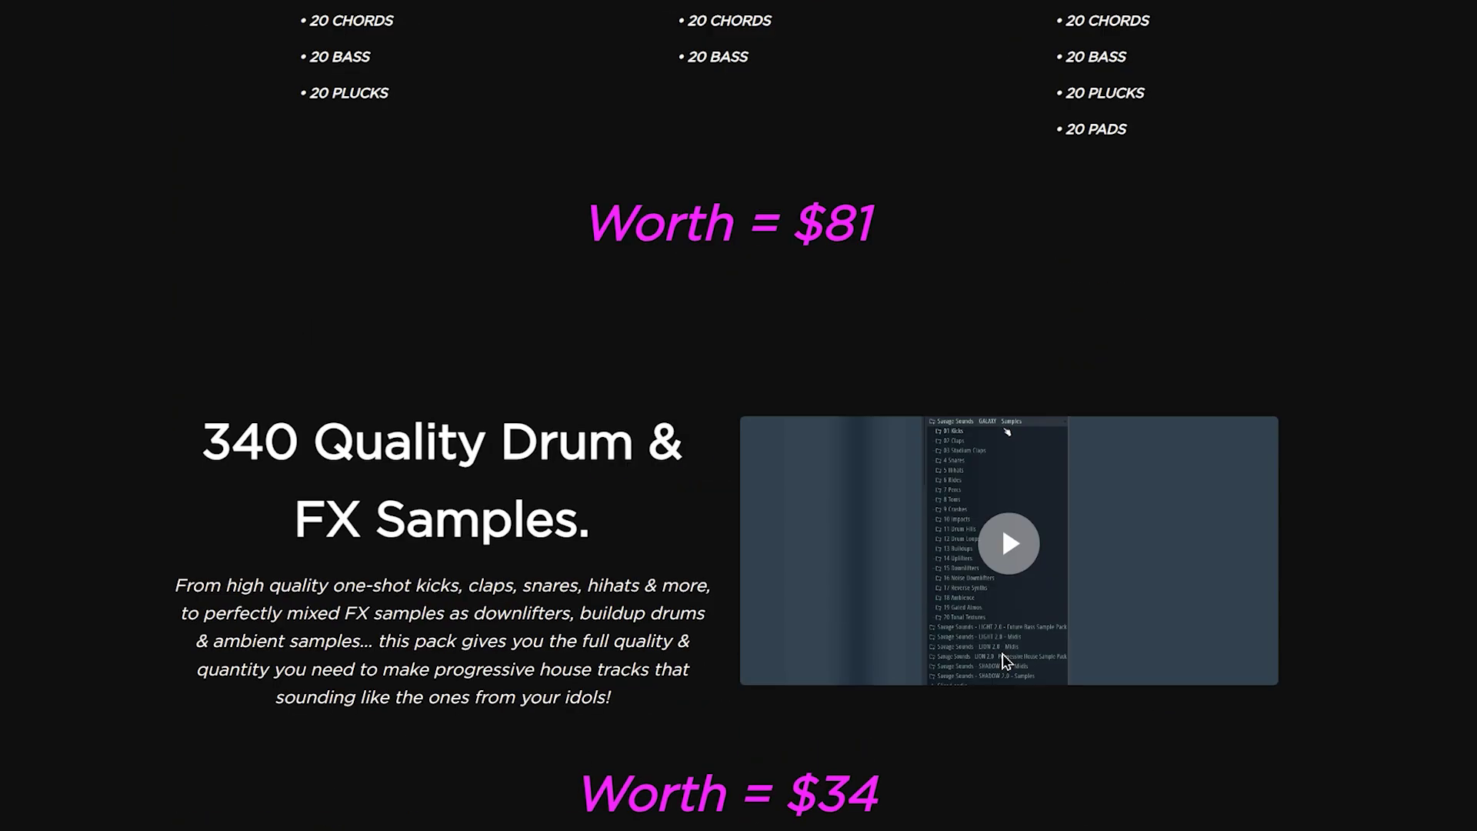
# - Scroll to Bonus #1 and highlight the masterclass heading
pyautogui.scroll(-10, 905, 645)
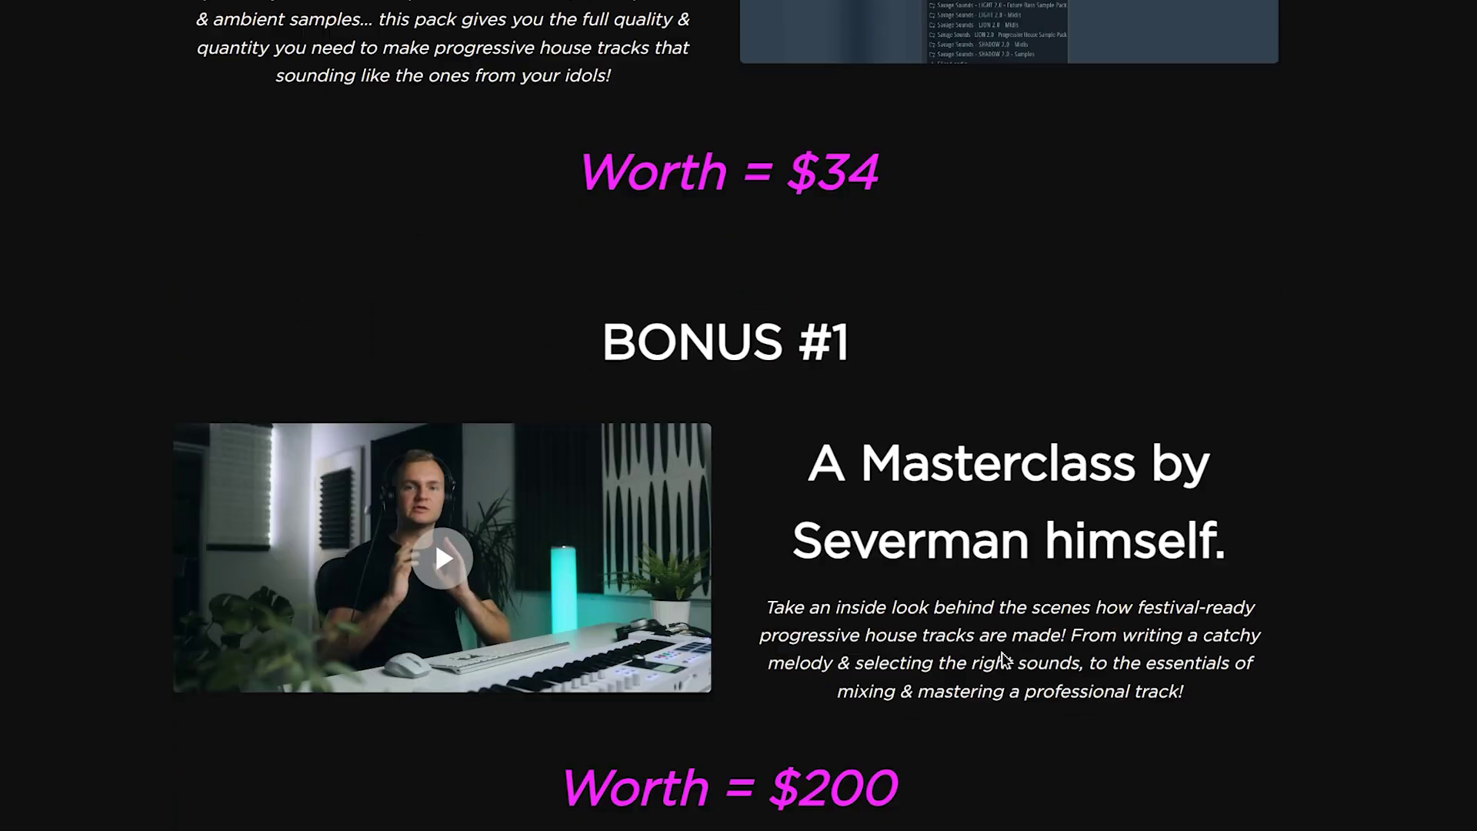
pyautogui.scroll(1, 904, 645)
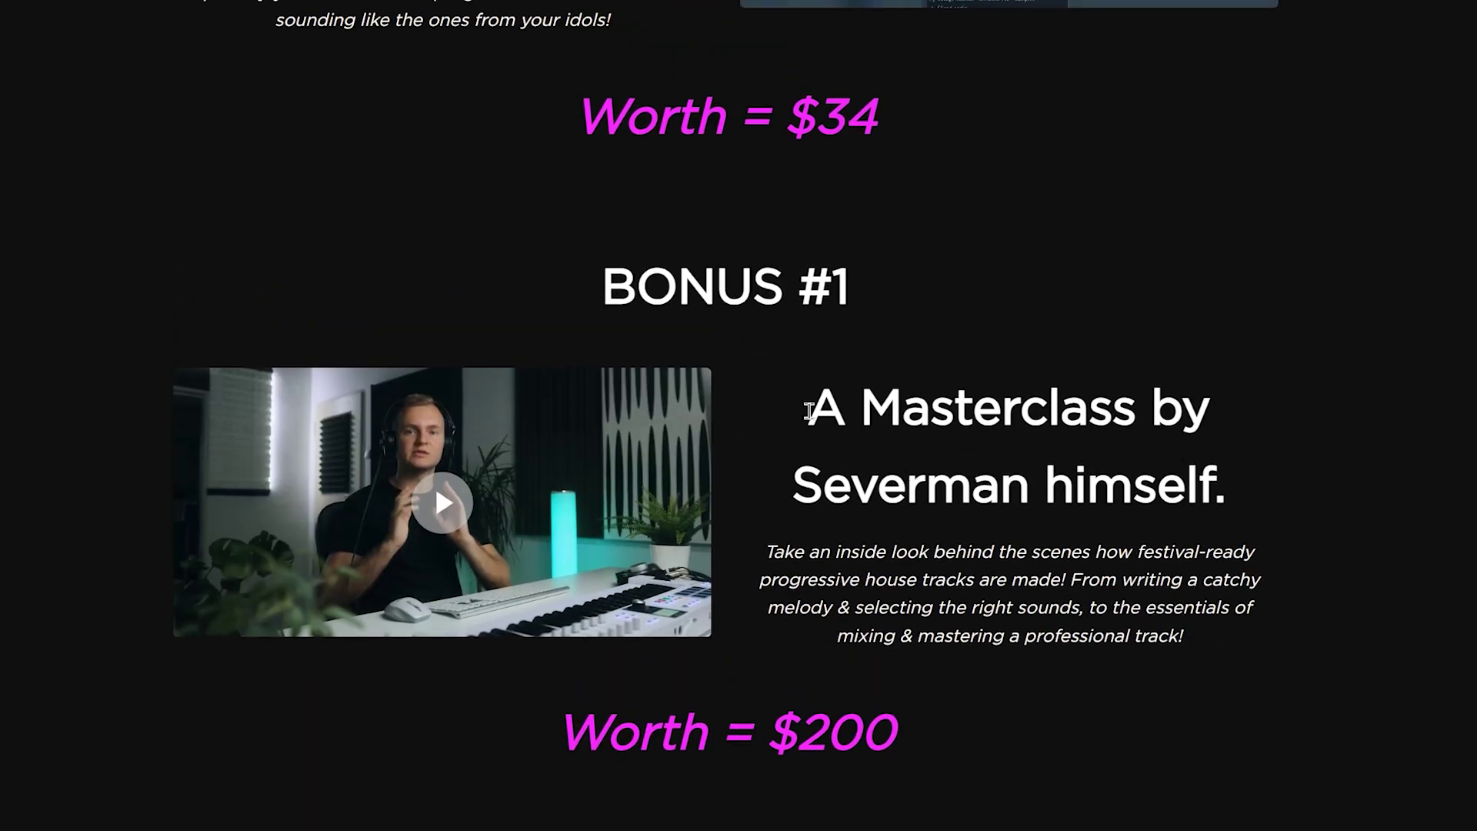
pyautogui.moveTo(810, 410); pyautogui.dragTo(1270, 497)
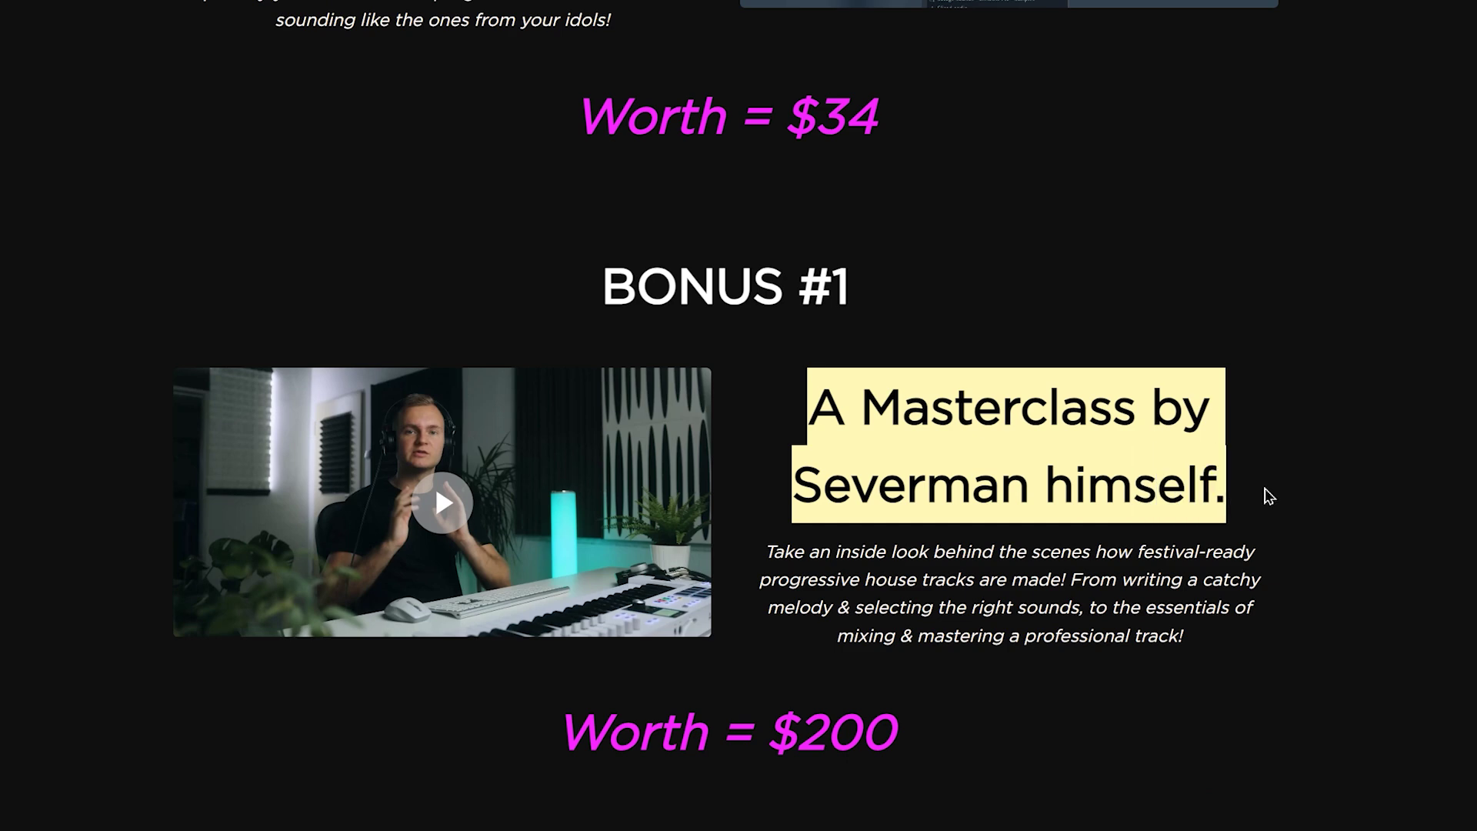